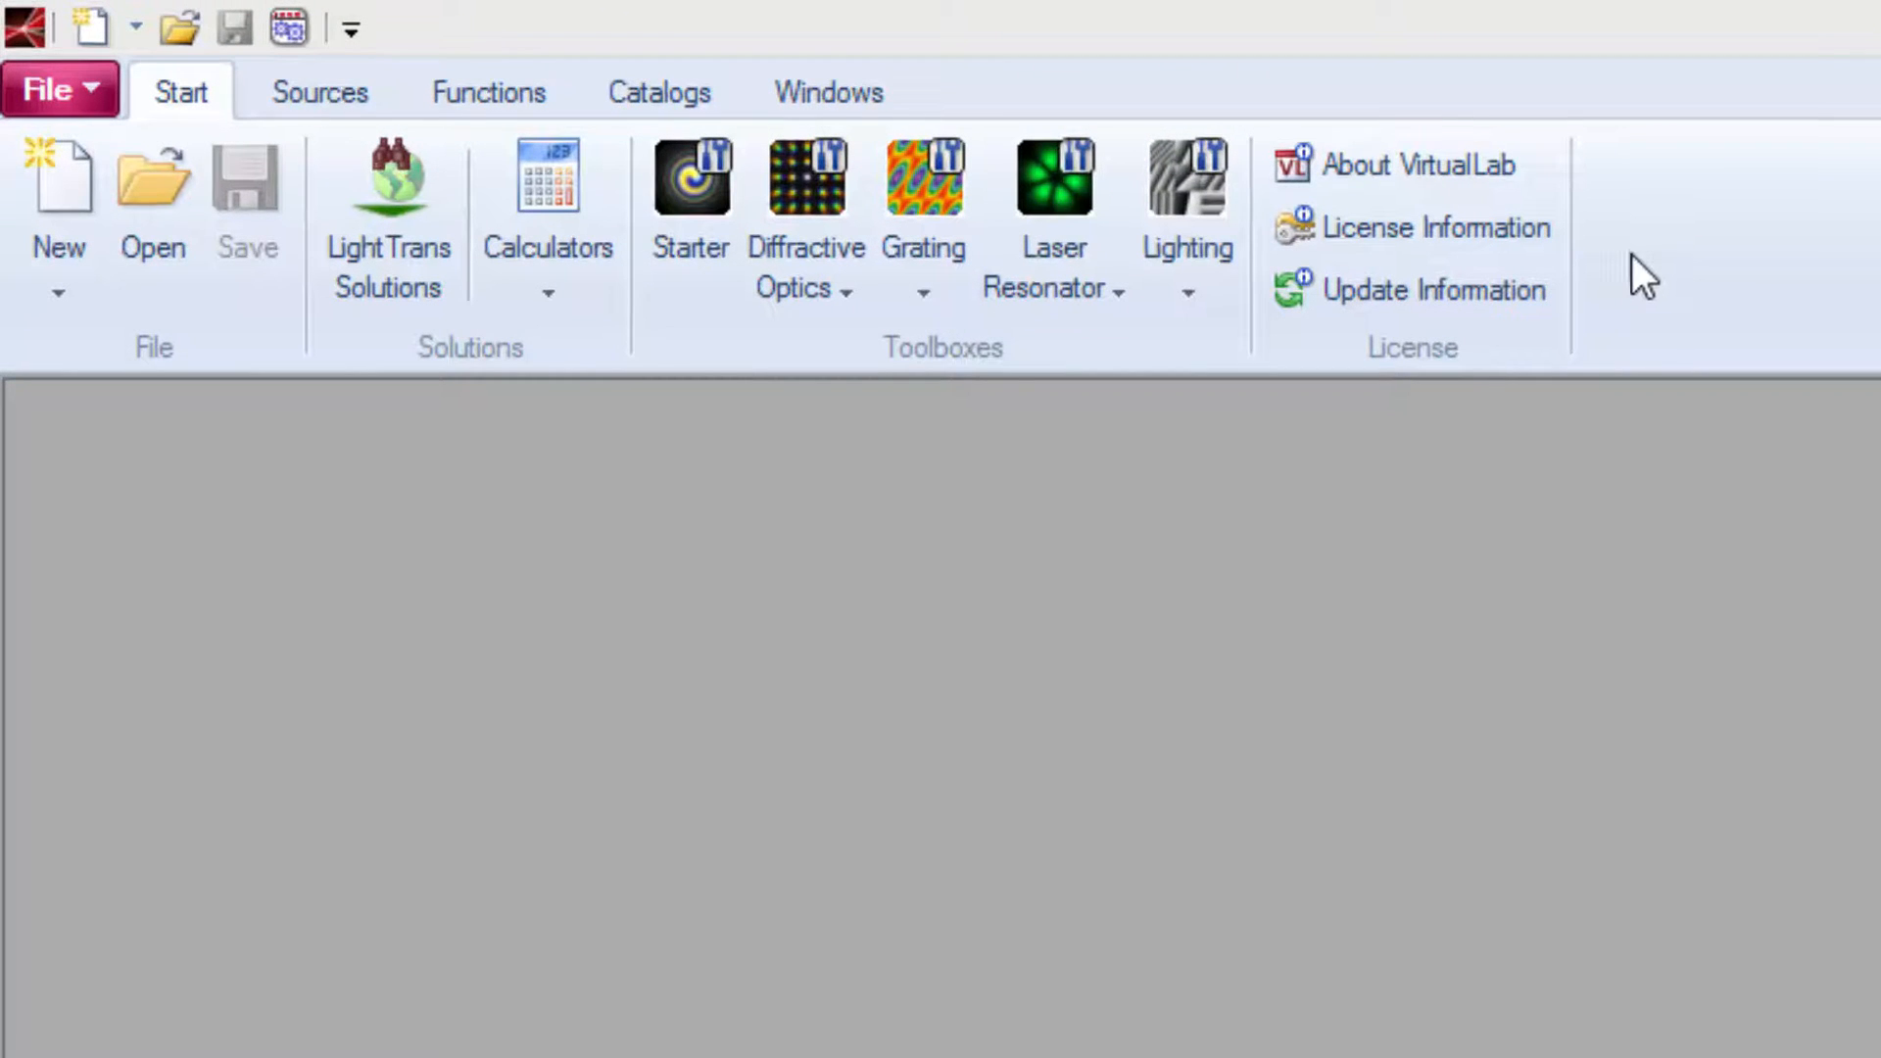
Step: Look over the sources, functions, catalogs and window commands, then the messages, detector results, Property Browser and VirtualLab Explorer
left_click(320, 75)
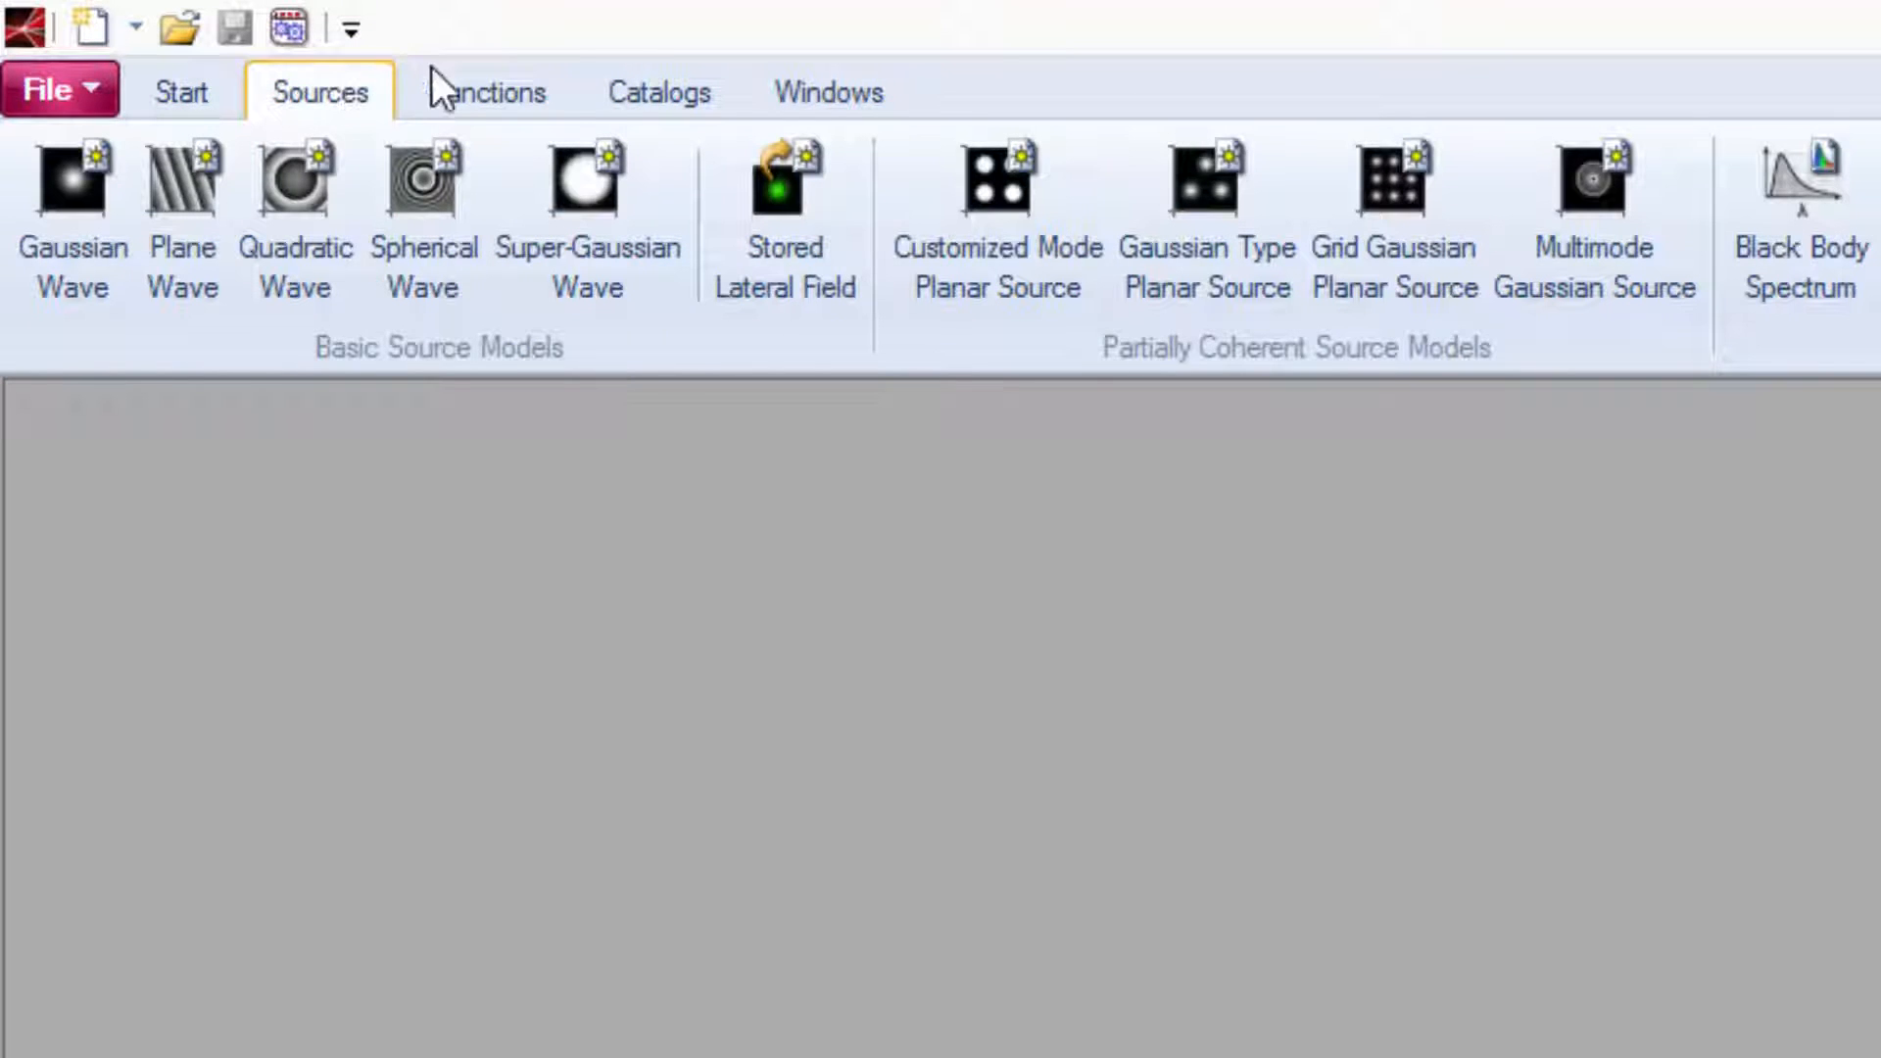
left_click(521, 75)
left_click(668, 78)
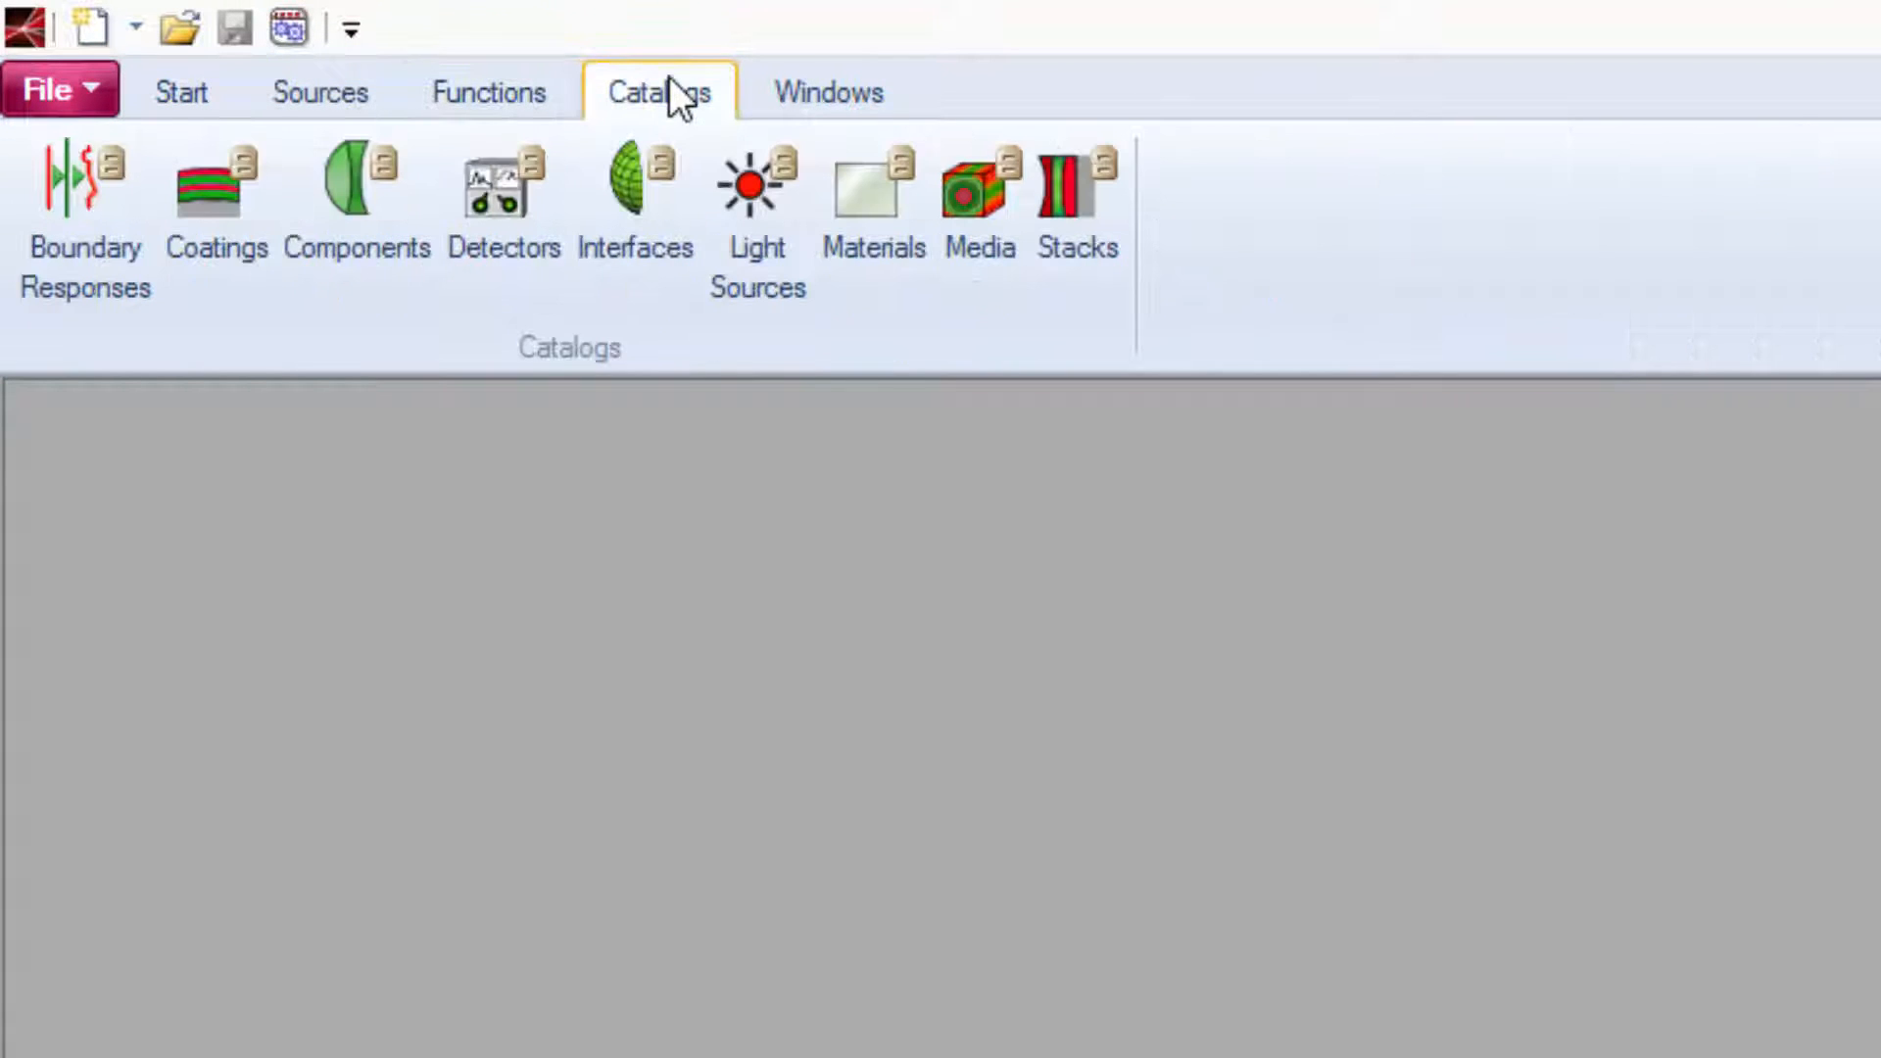
left_click(819, 80)
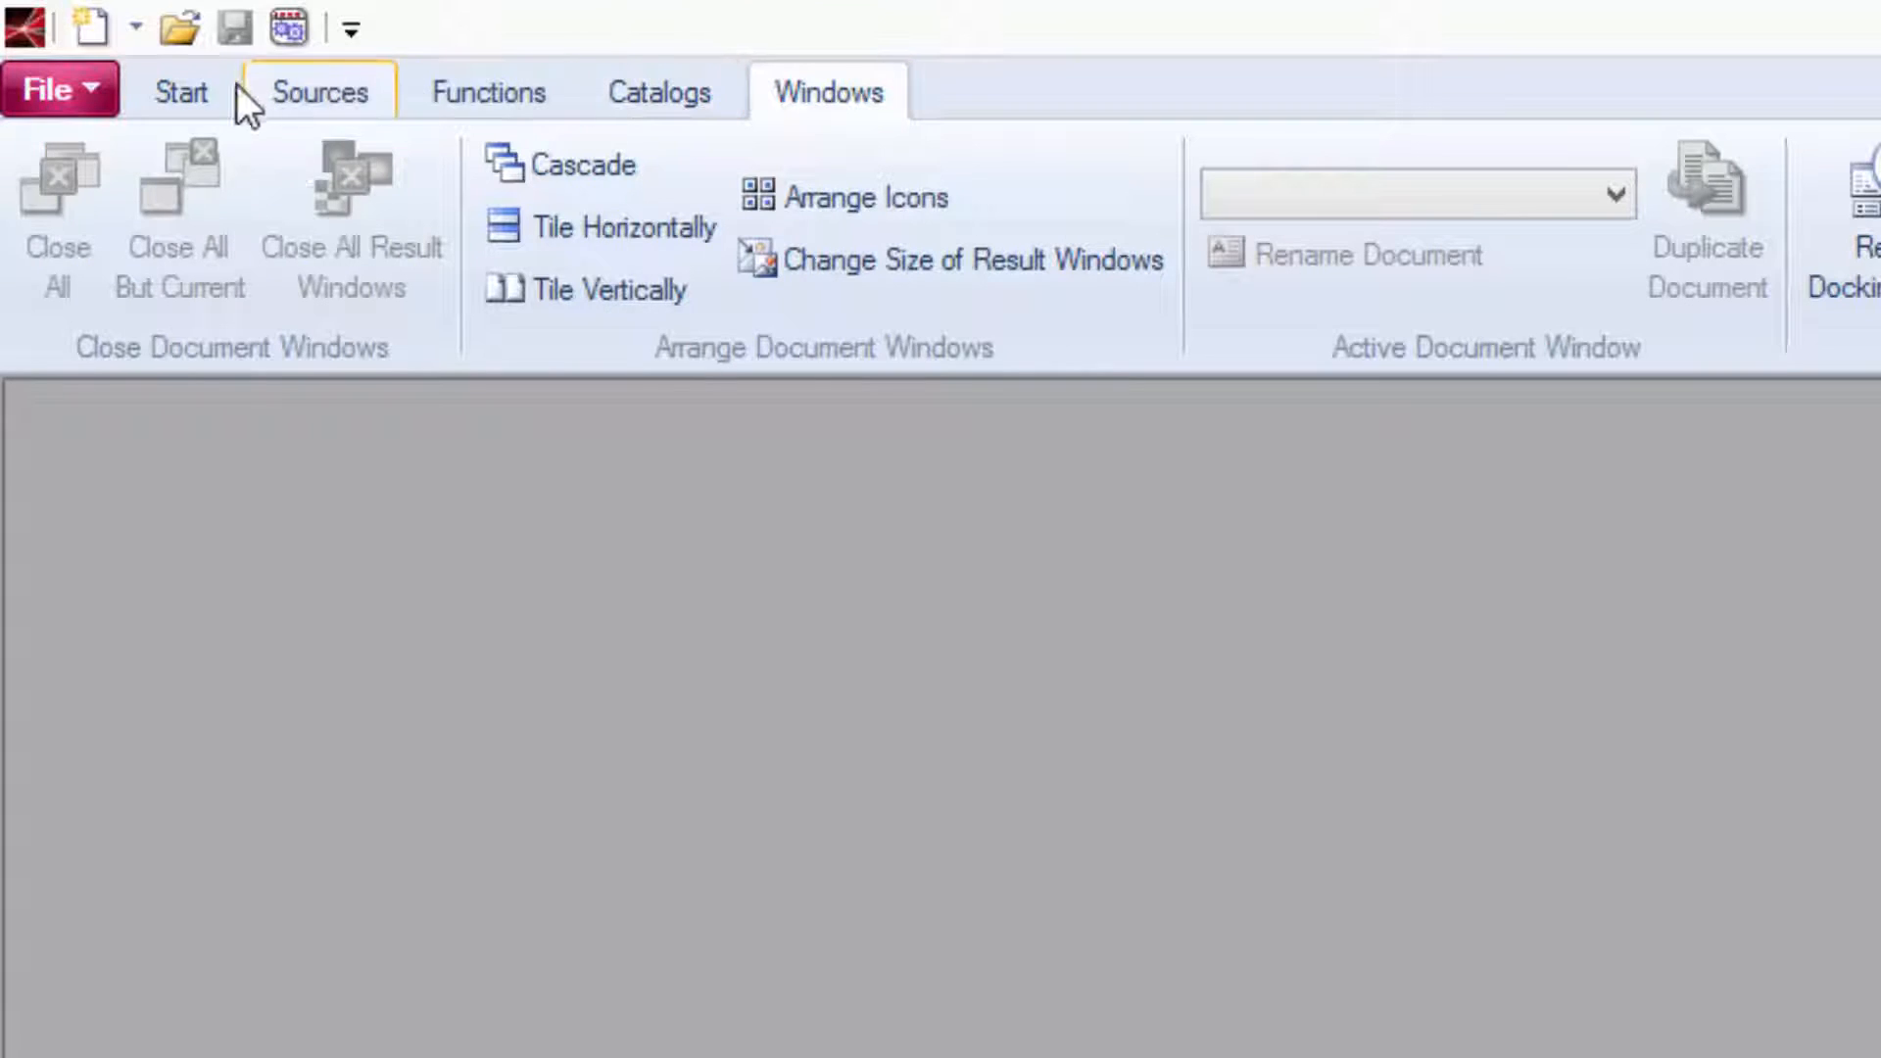
left_click(190, 88)
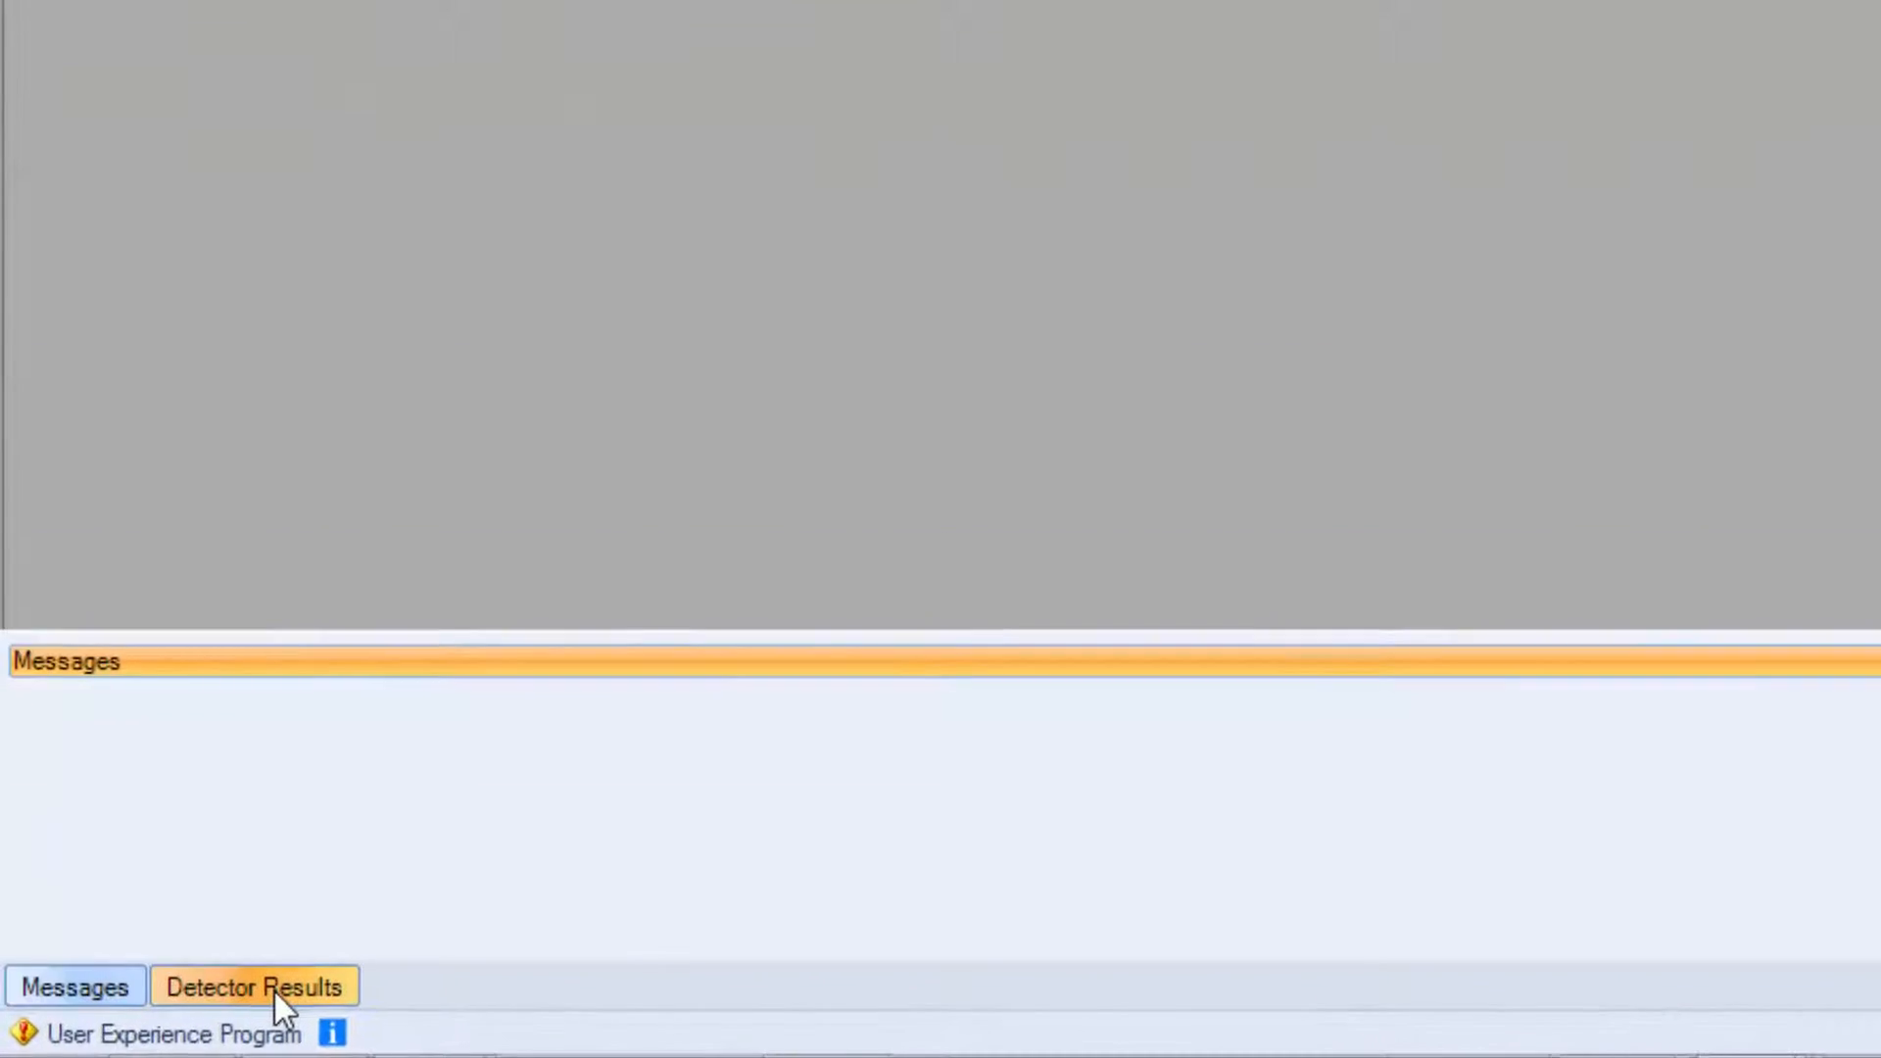
mouse_move(157, 1018)
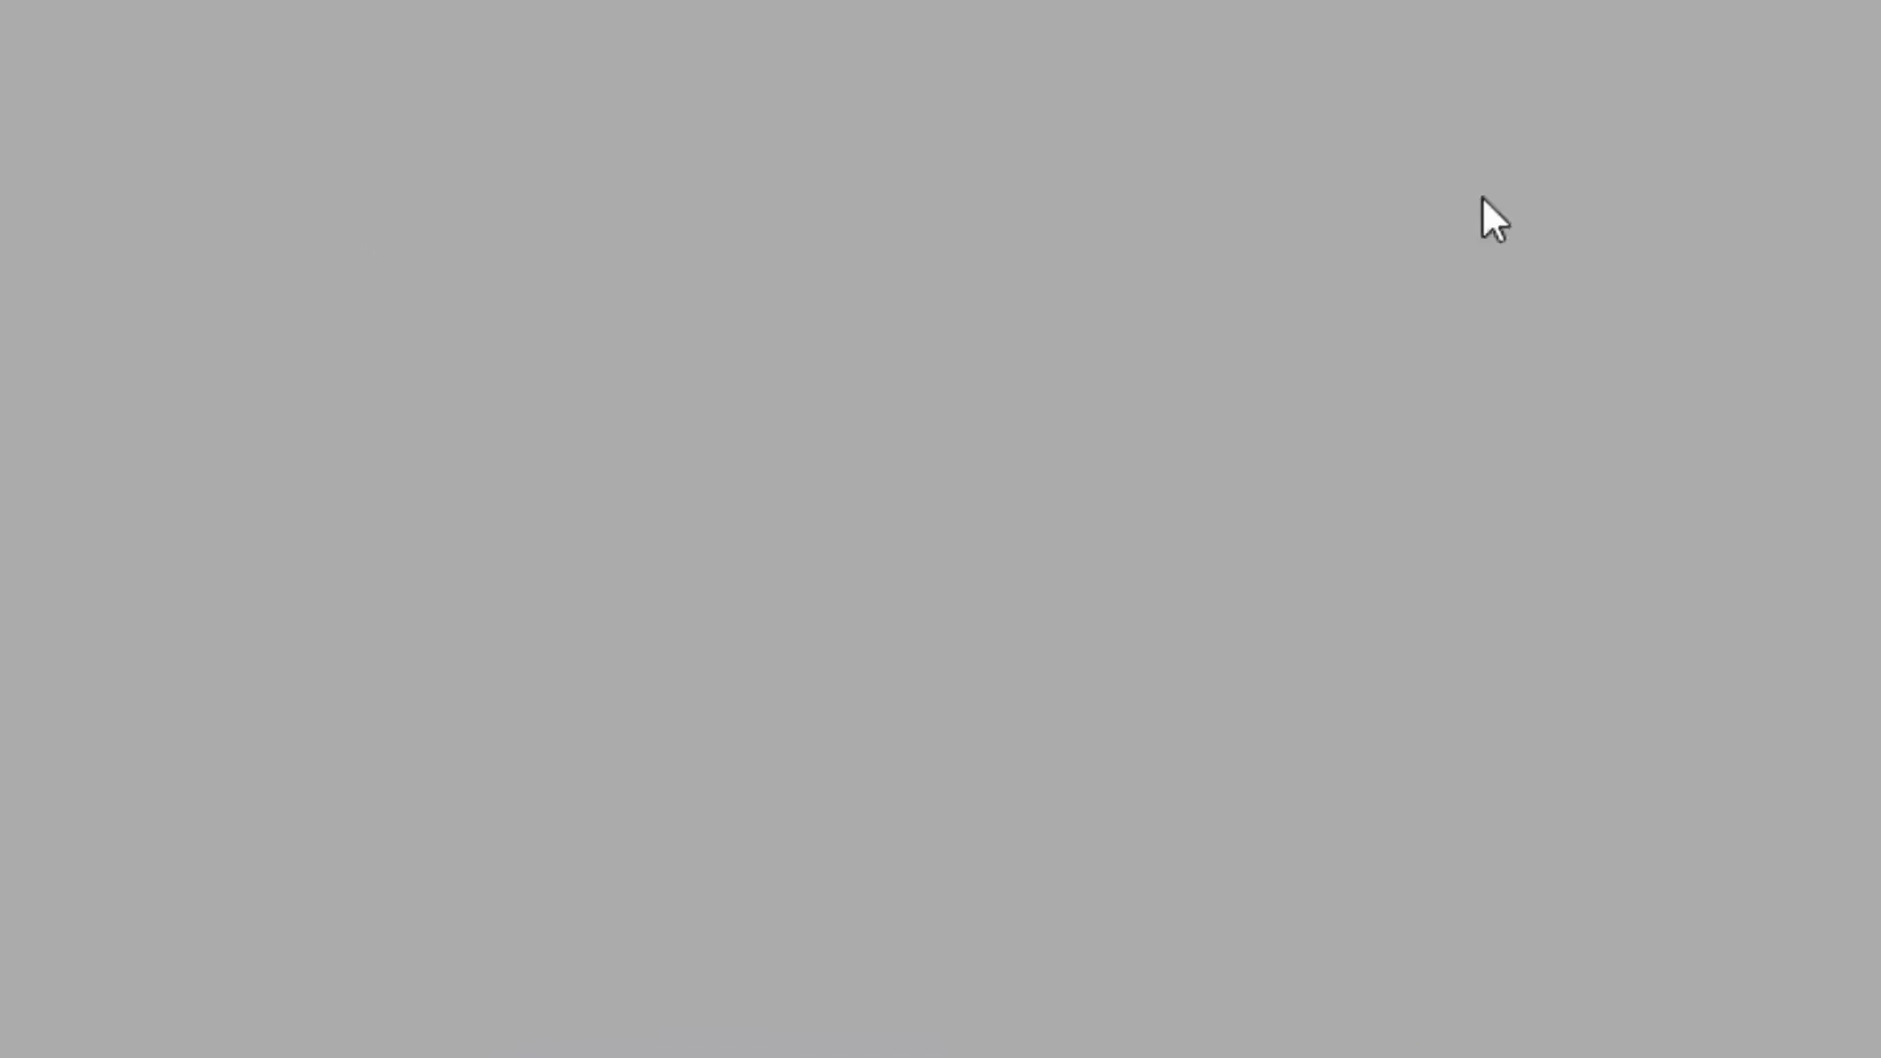
mouse_move(1861, 240)
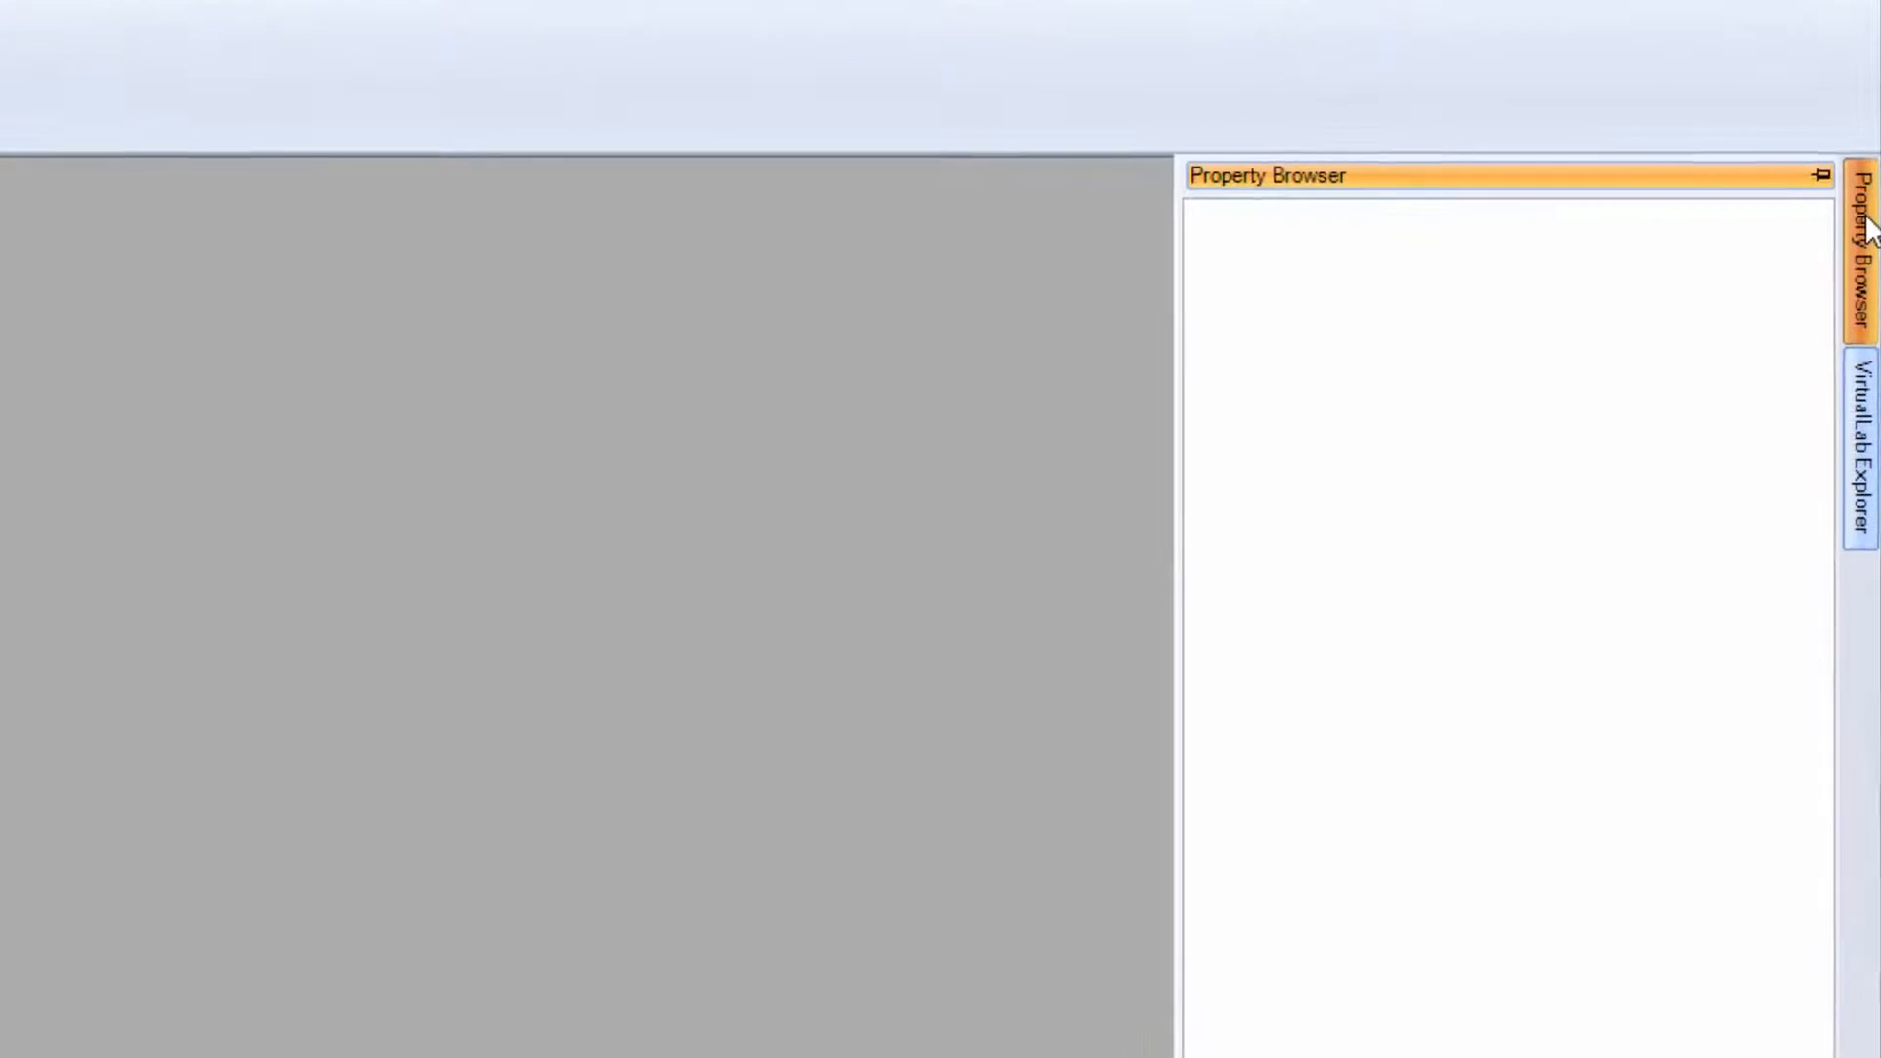
mouse_move(1861, 435)
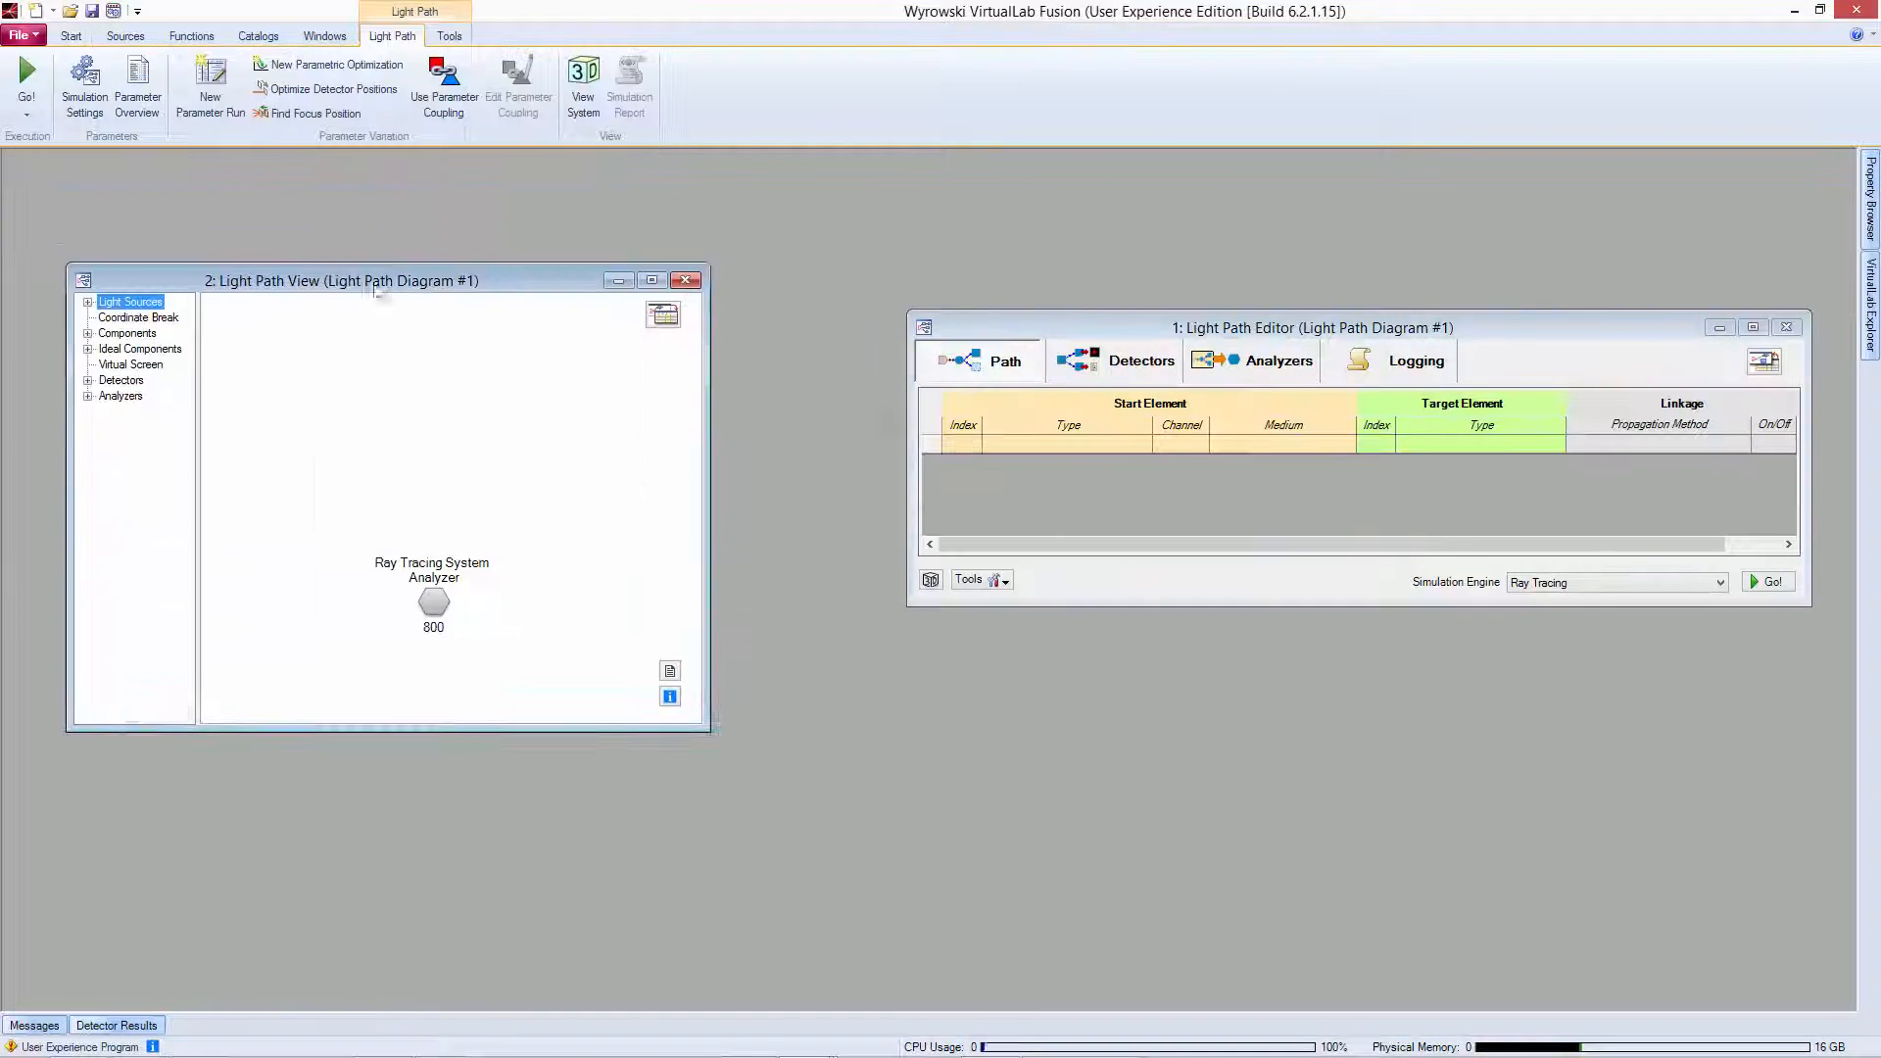
Step: Add a plane wave, a spherical lens and a virtual screen to the light path and link them in that order
left_click(88, 303)
left_click(106, 350)
left_click_drag(165, 396, 407, 428)
left_click(87, 522)
left_click_drag(152, 647, 541, 441)
left_click_drag(131, 695, 685, 428)
left_click_drag(431, 428, 663, 429)
Step: Set the plane wave's input field diameter to 12 mm x 12 mm in its basic parameters
double_click(407, 428)
left_click(774, 290)
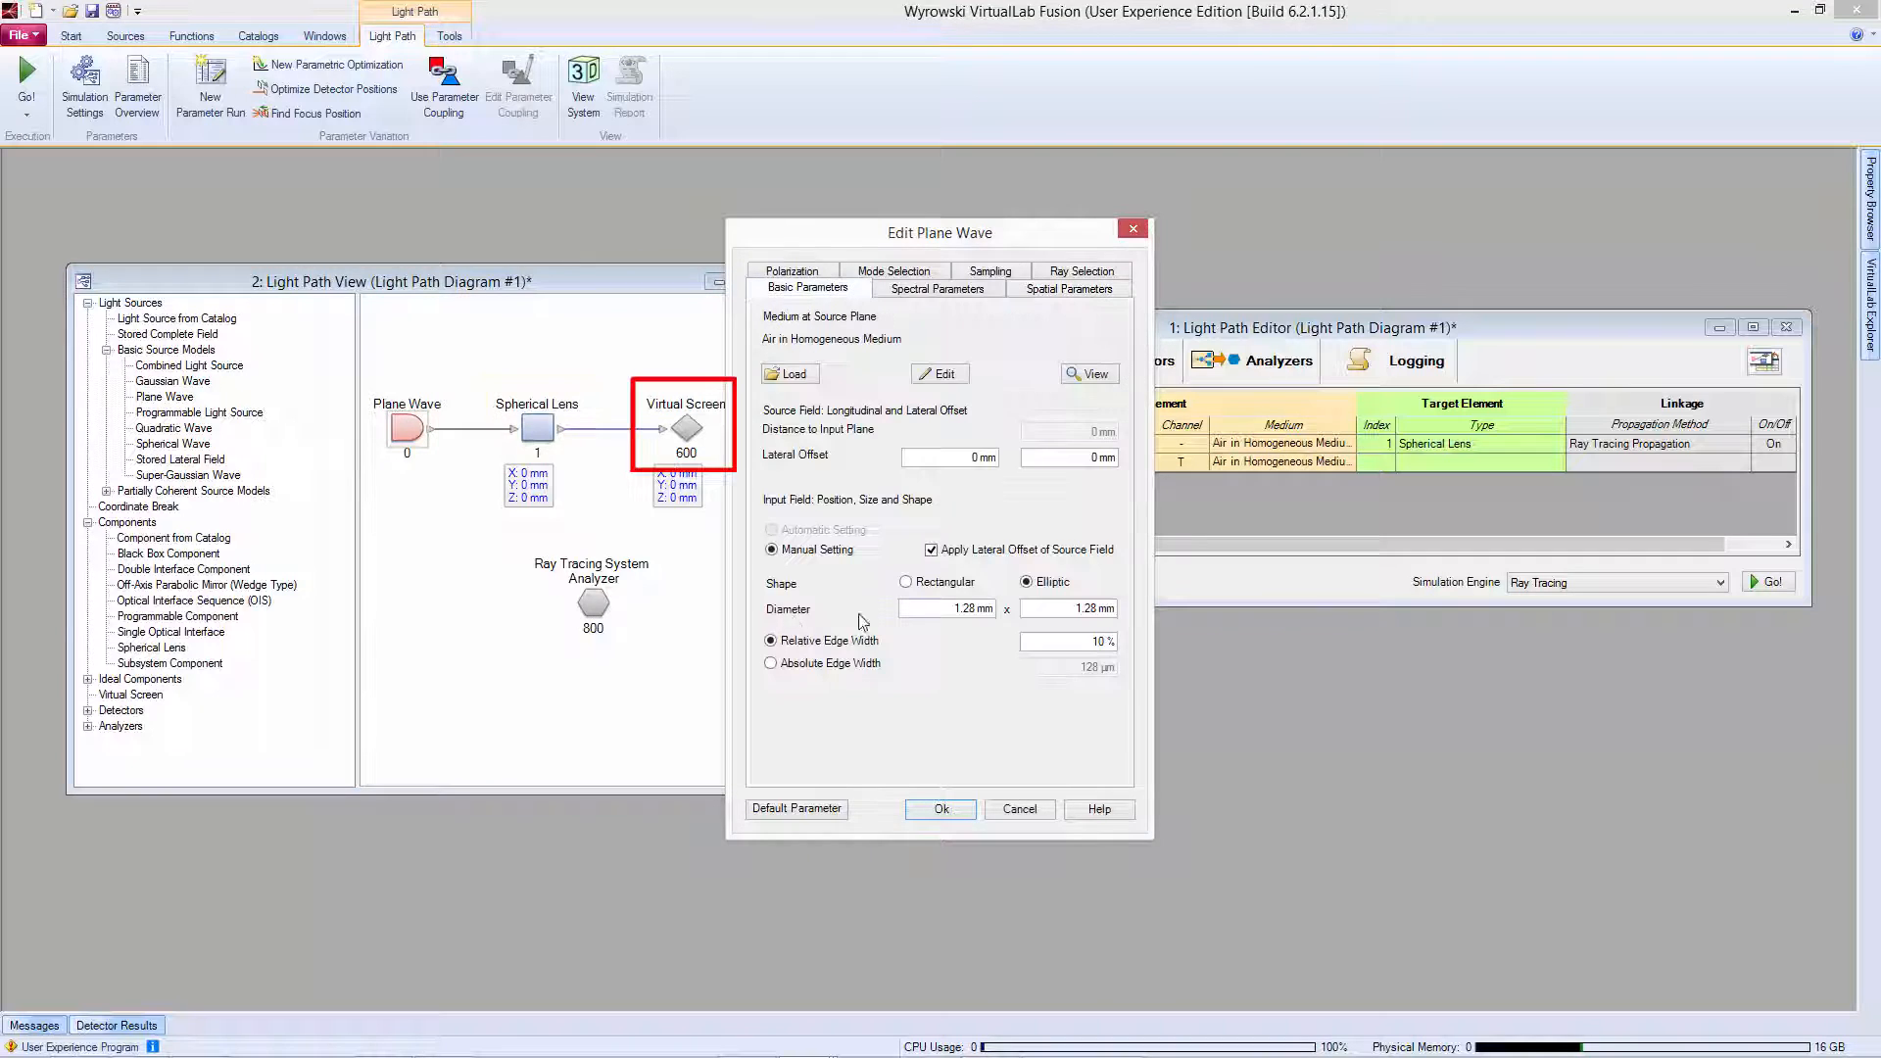
type("12")
left_click(1042, 609)
left_click_drag(931, 610, 1113, 609)
type("12")
left_click(955, 809)
Step: Set the spherical lens's Z position to 50 mm and check the lens's component settings
double_click(526, 478)
type("50")
left_click_drag(956, 477, 872, 493)
left_click(957, 749)
double_click(539, 431)
left_click(1028, 804)
Step: Set the virtual screen's Z position to 100 mm
double_click(671, 478)
type("100")
left_click(957, 749)
Step: Use hexapolar ray selection for the Ray Tracing System Analyzer
double_click(593, 604)
left_click(918, 527)
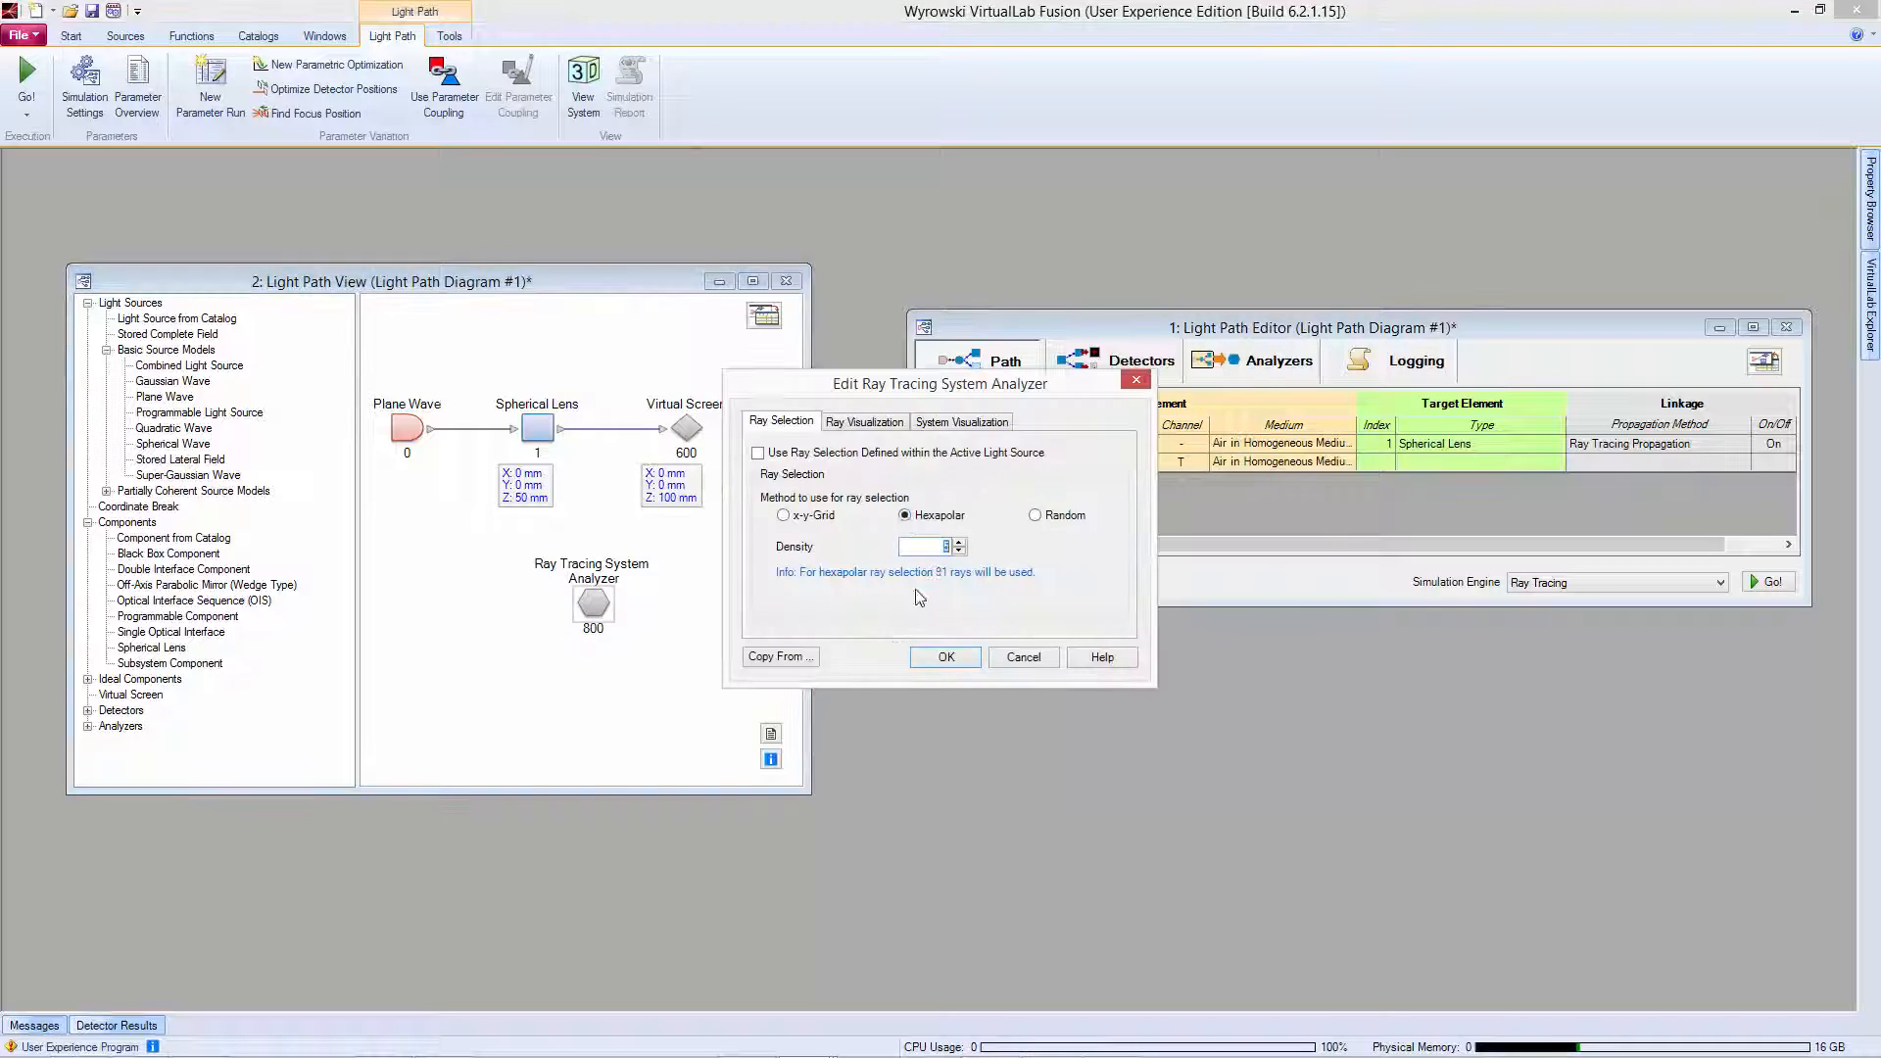
left_click(985, 654)
Step: Run the light path with 800: Ray Tracing System Analyzer as the simulation engine, and close the diagram when done
left_click(1616, 582)
left_click(1567, 640)
left_click(29, 93)
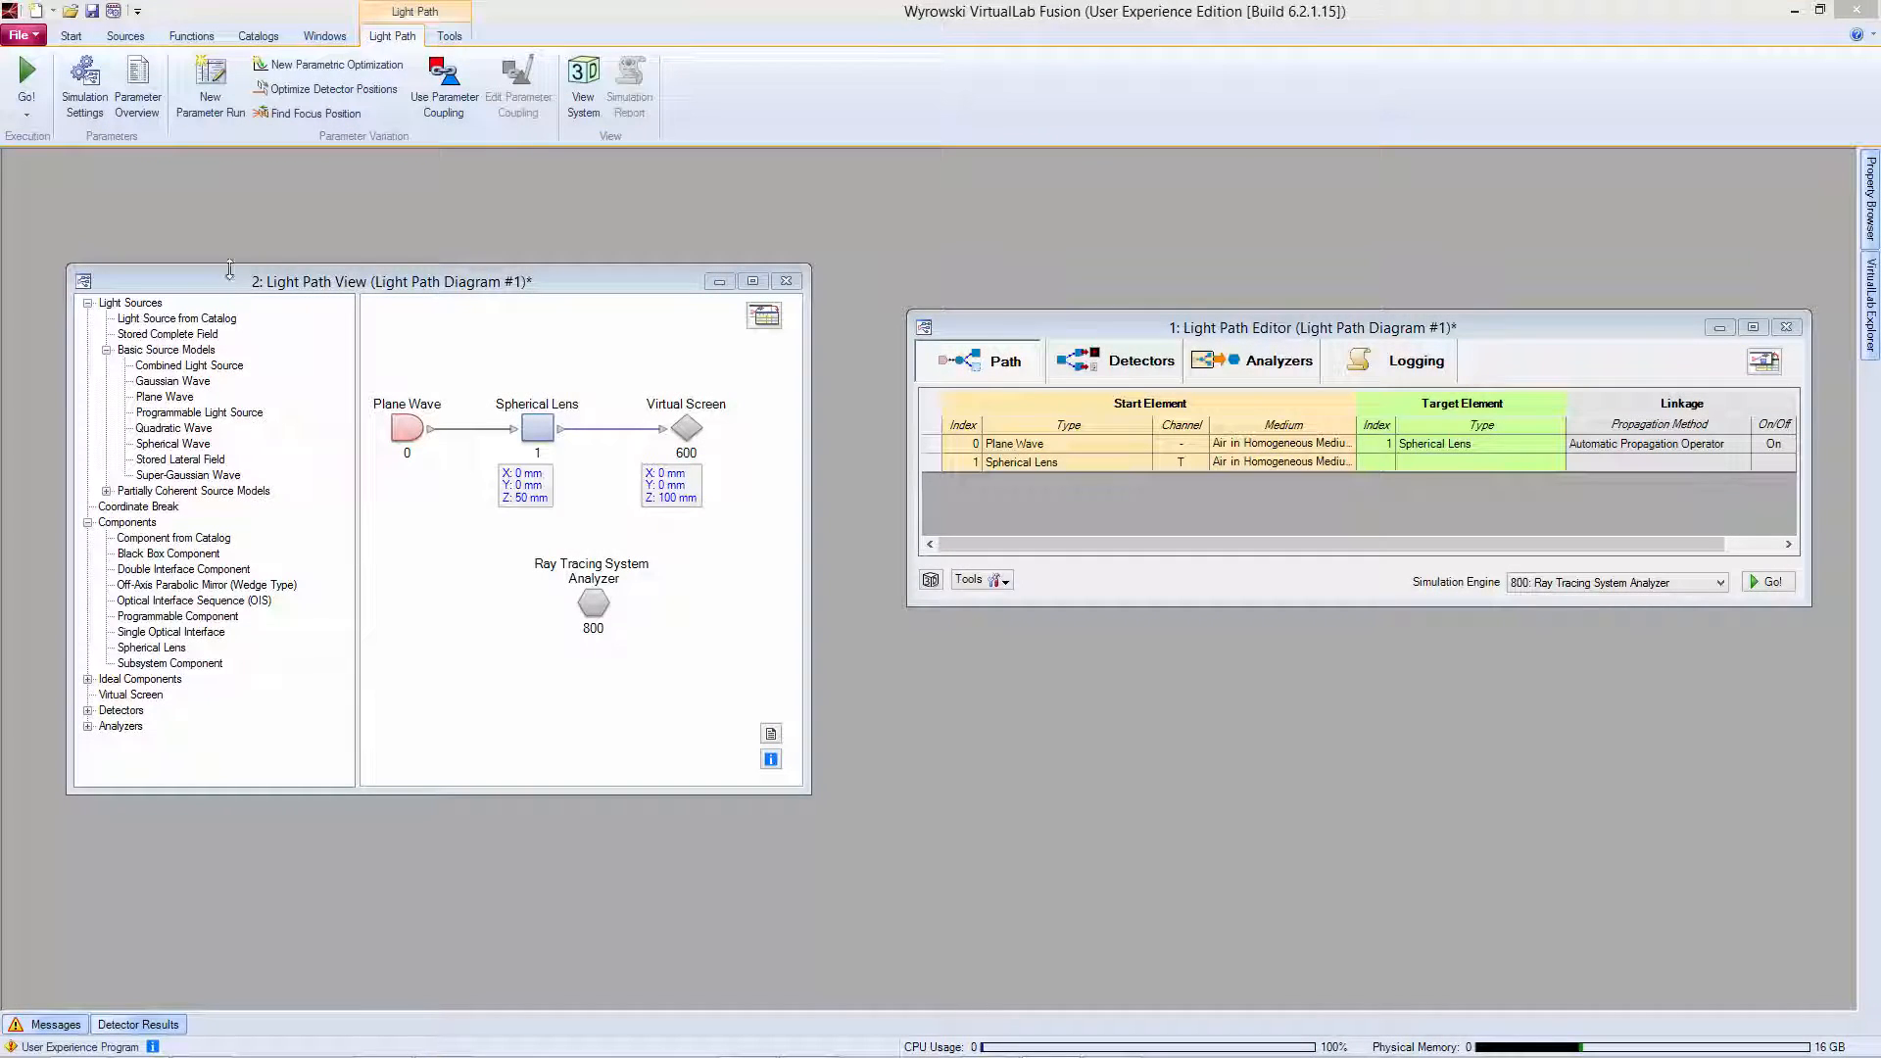
left_click(786, 281)
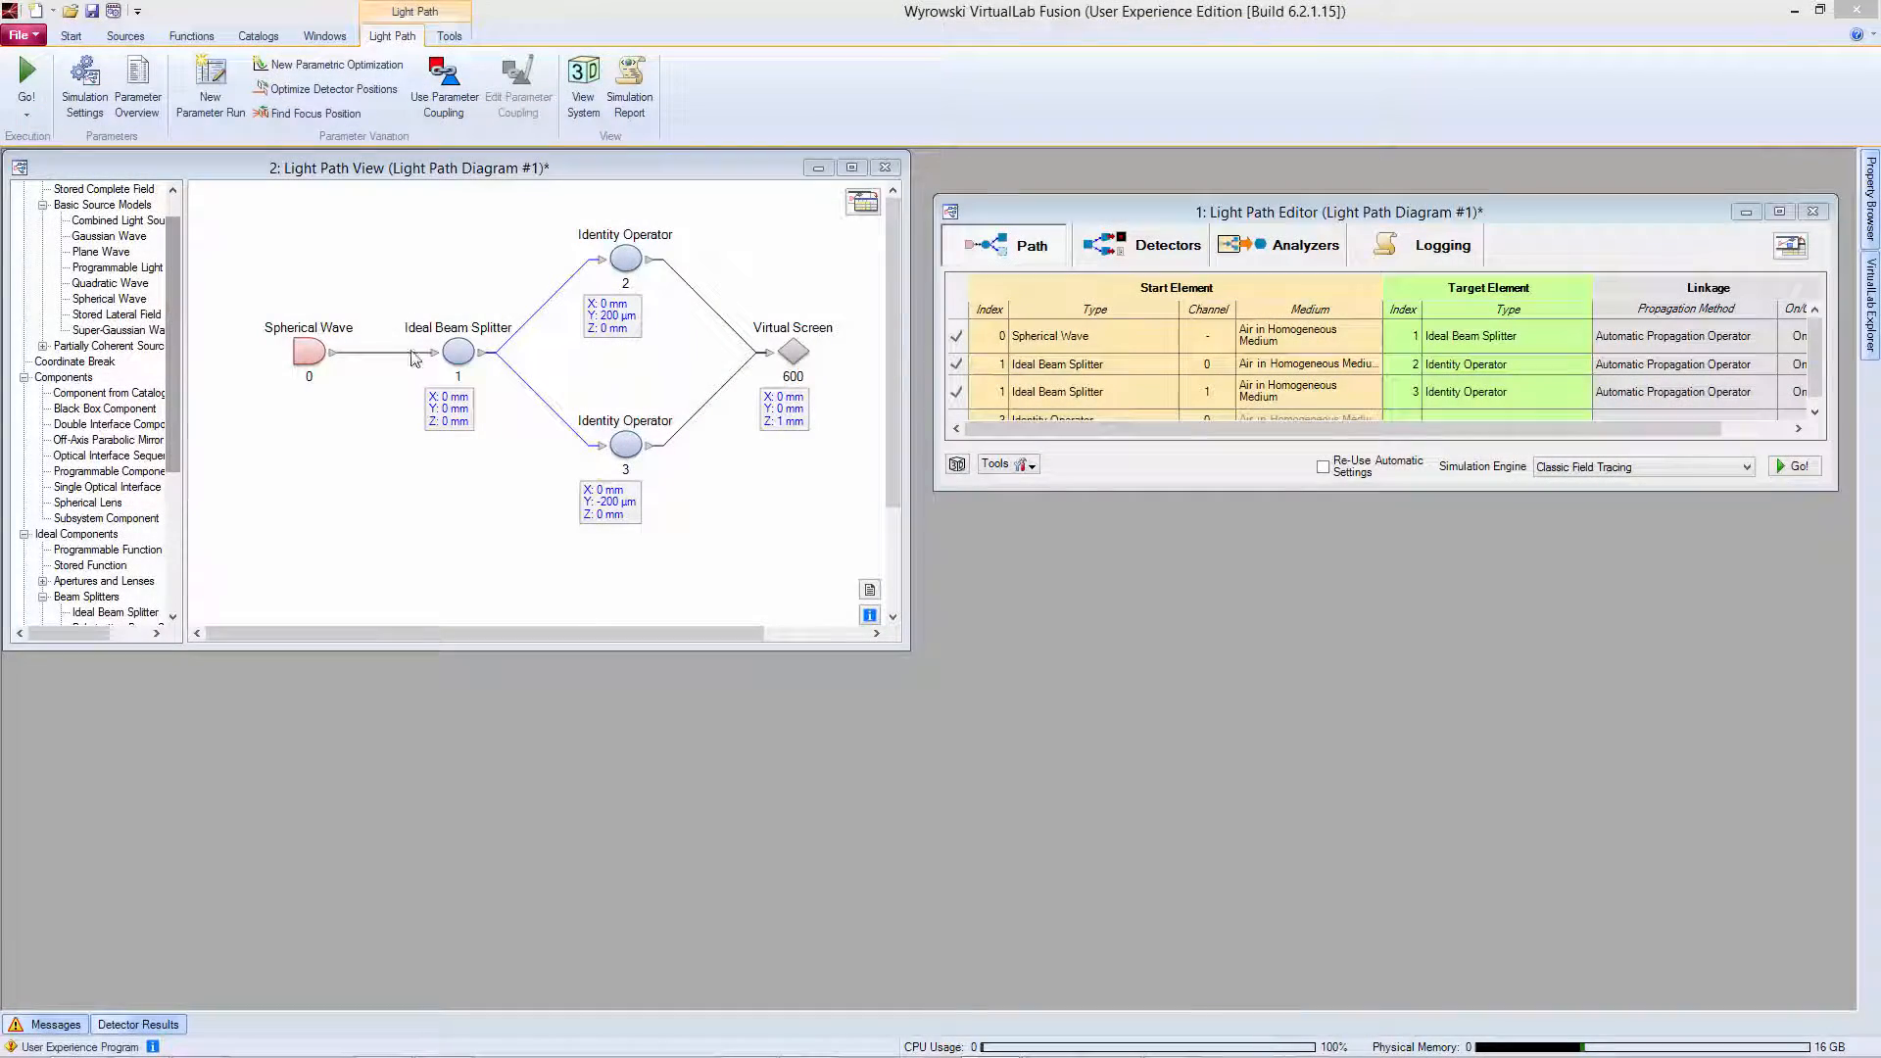
Step: Simulate the beam splitter light path with Classic Field Tracing
left_click(27, 112)
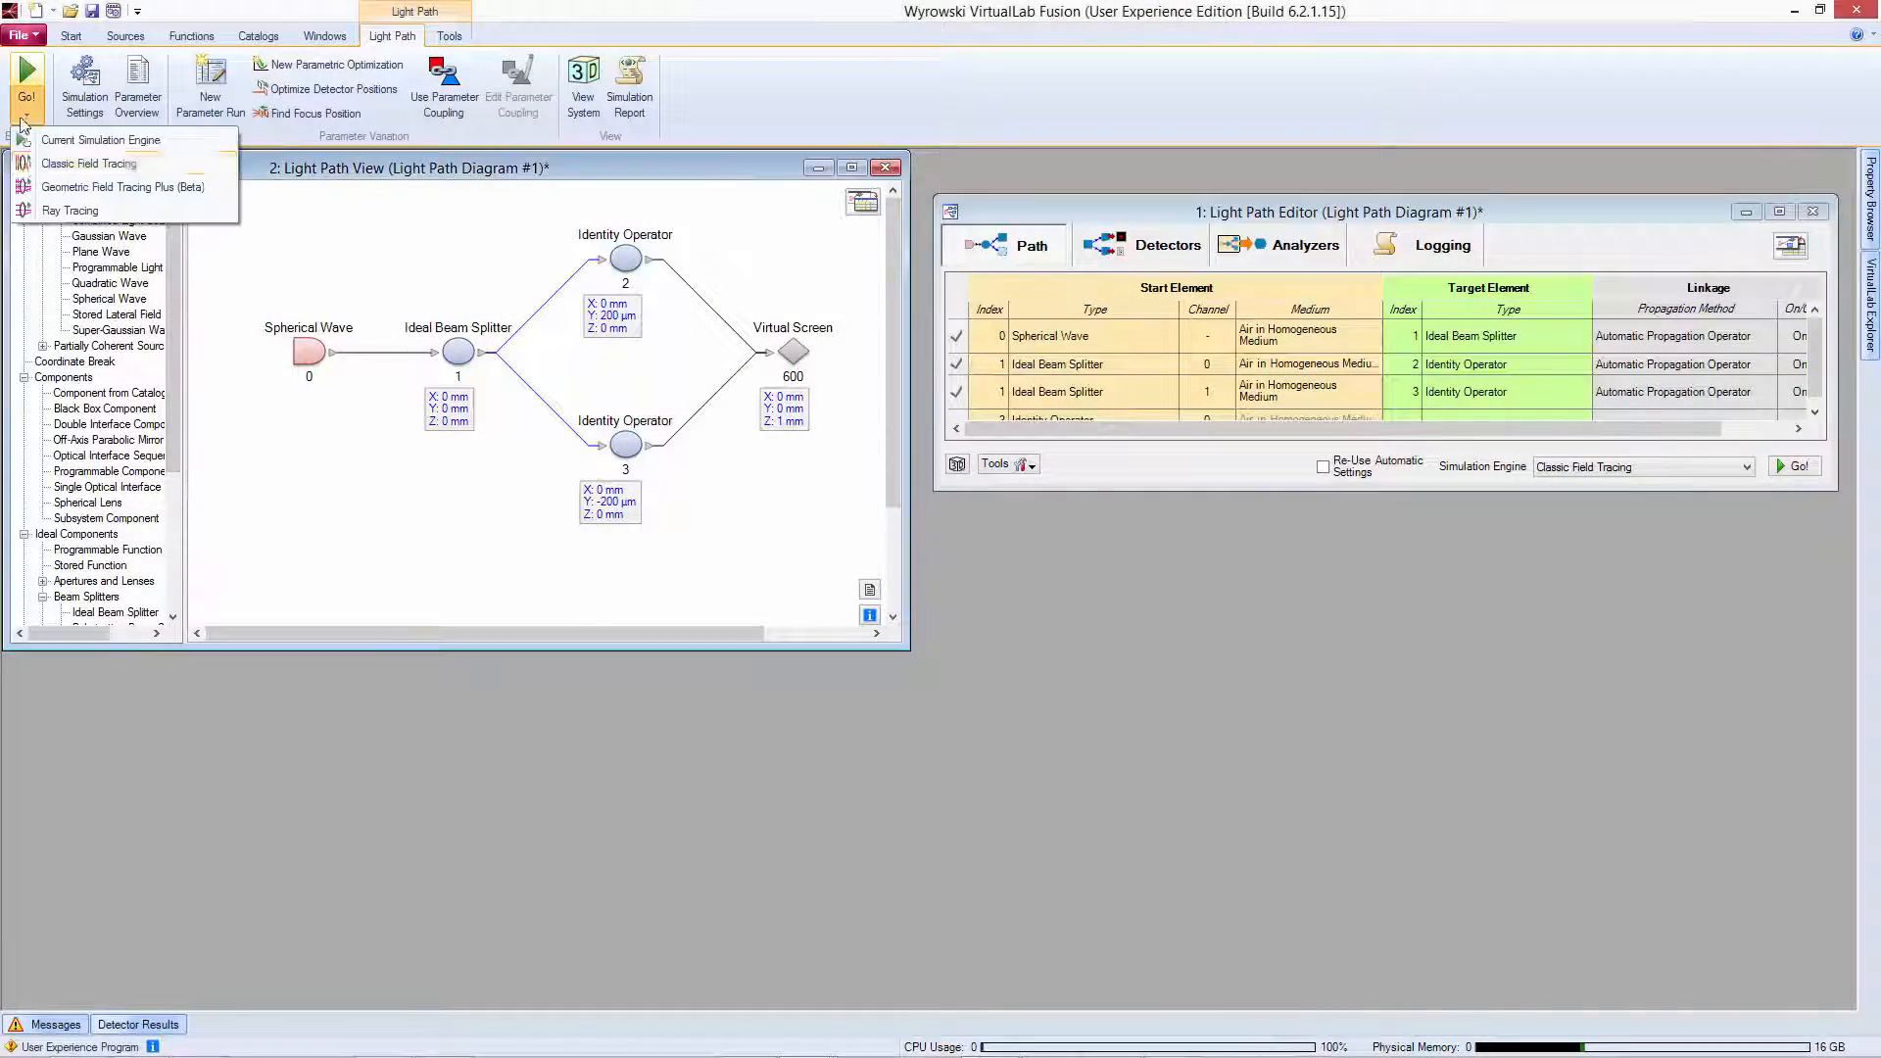
left_click(173, 157)
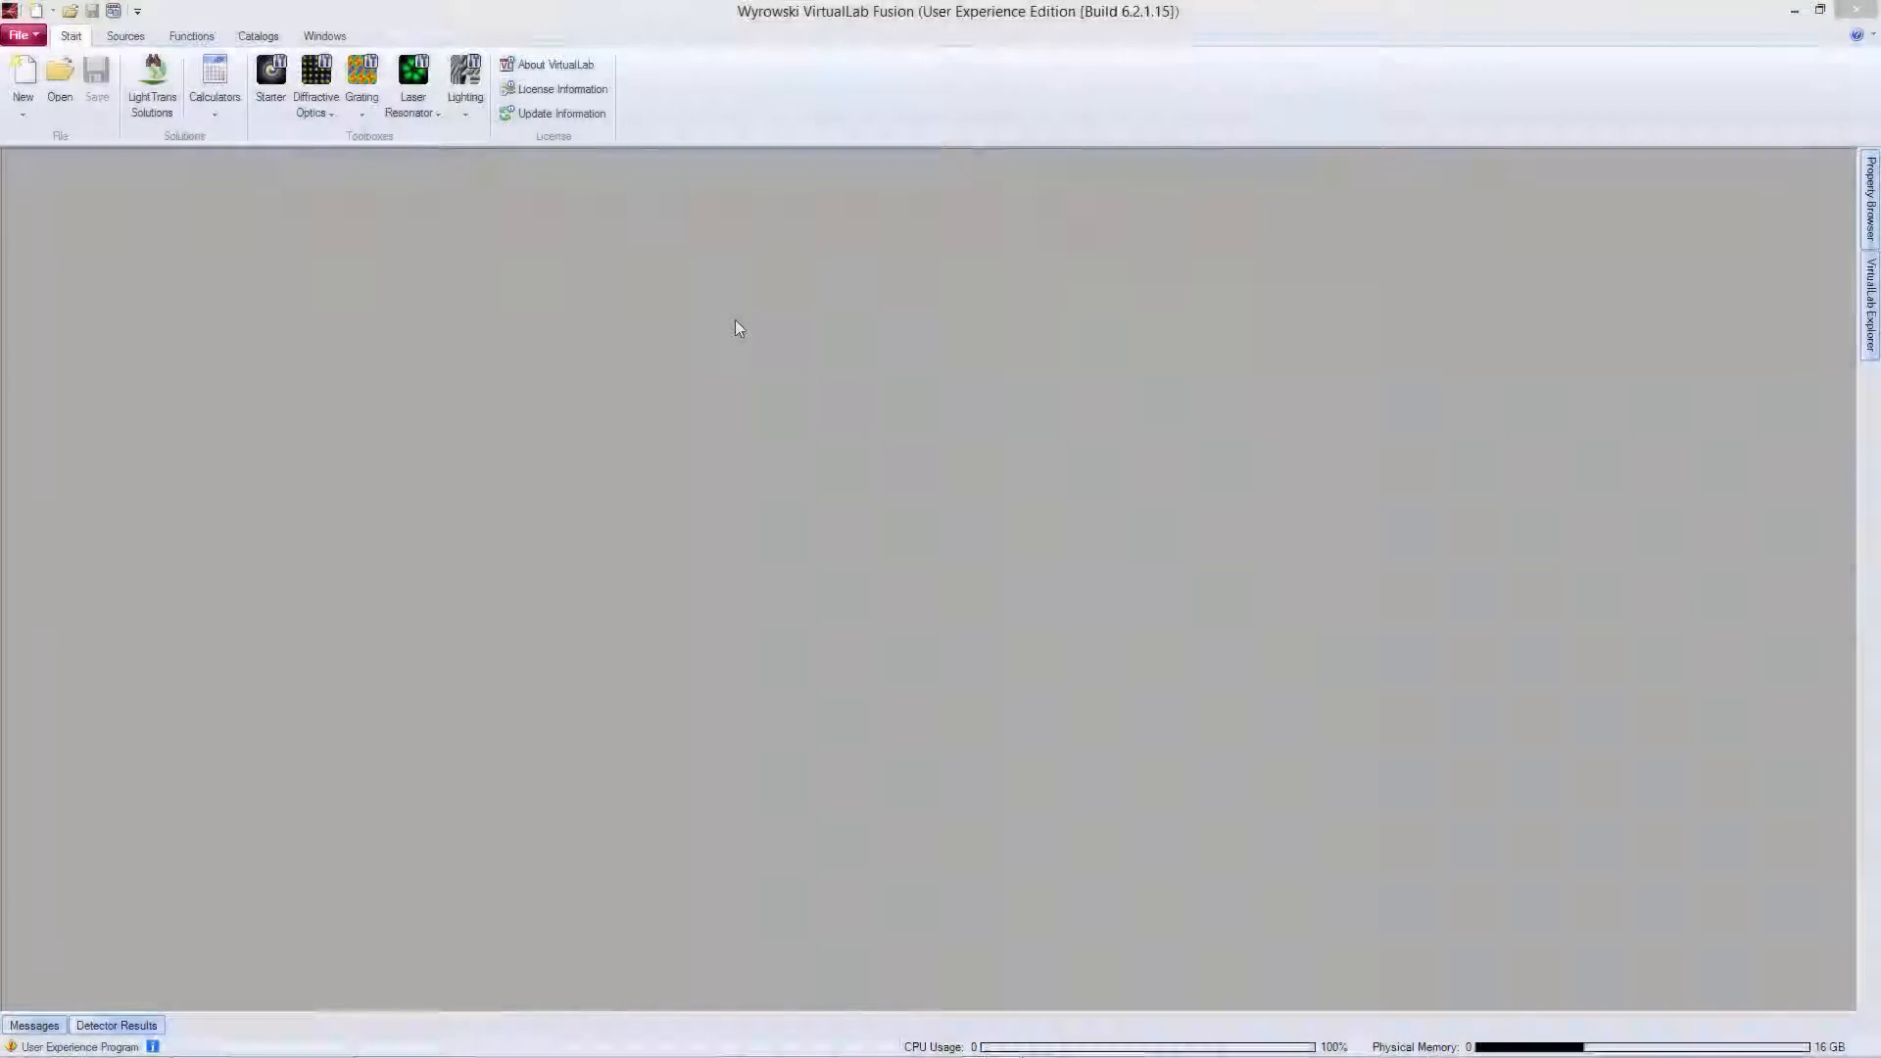
Step: Generate a plane wave field with an elliptic shape and a diameter of 5 mm x 5 mm
left_click(125, 35)
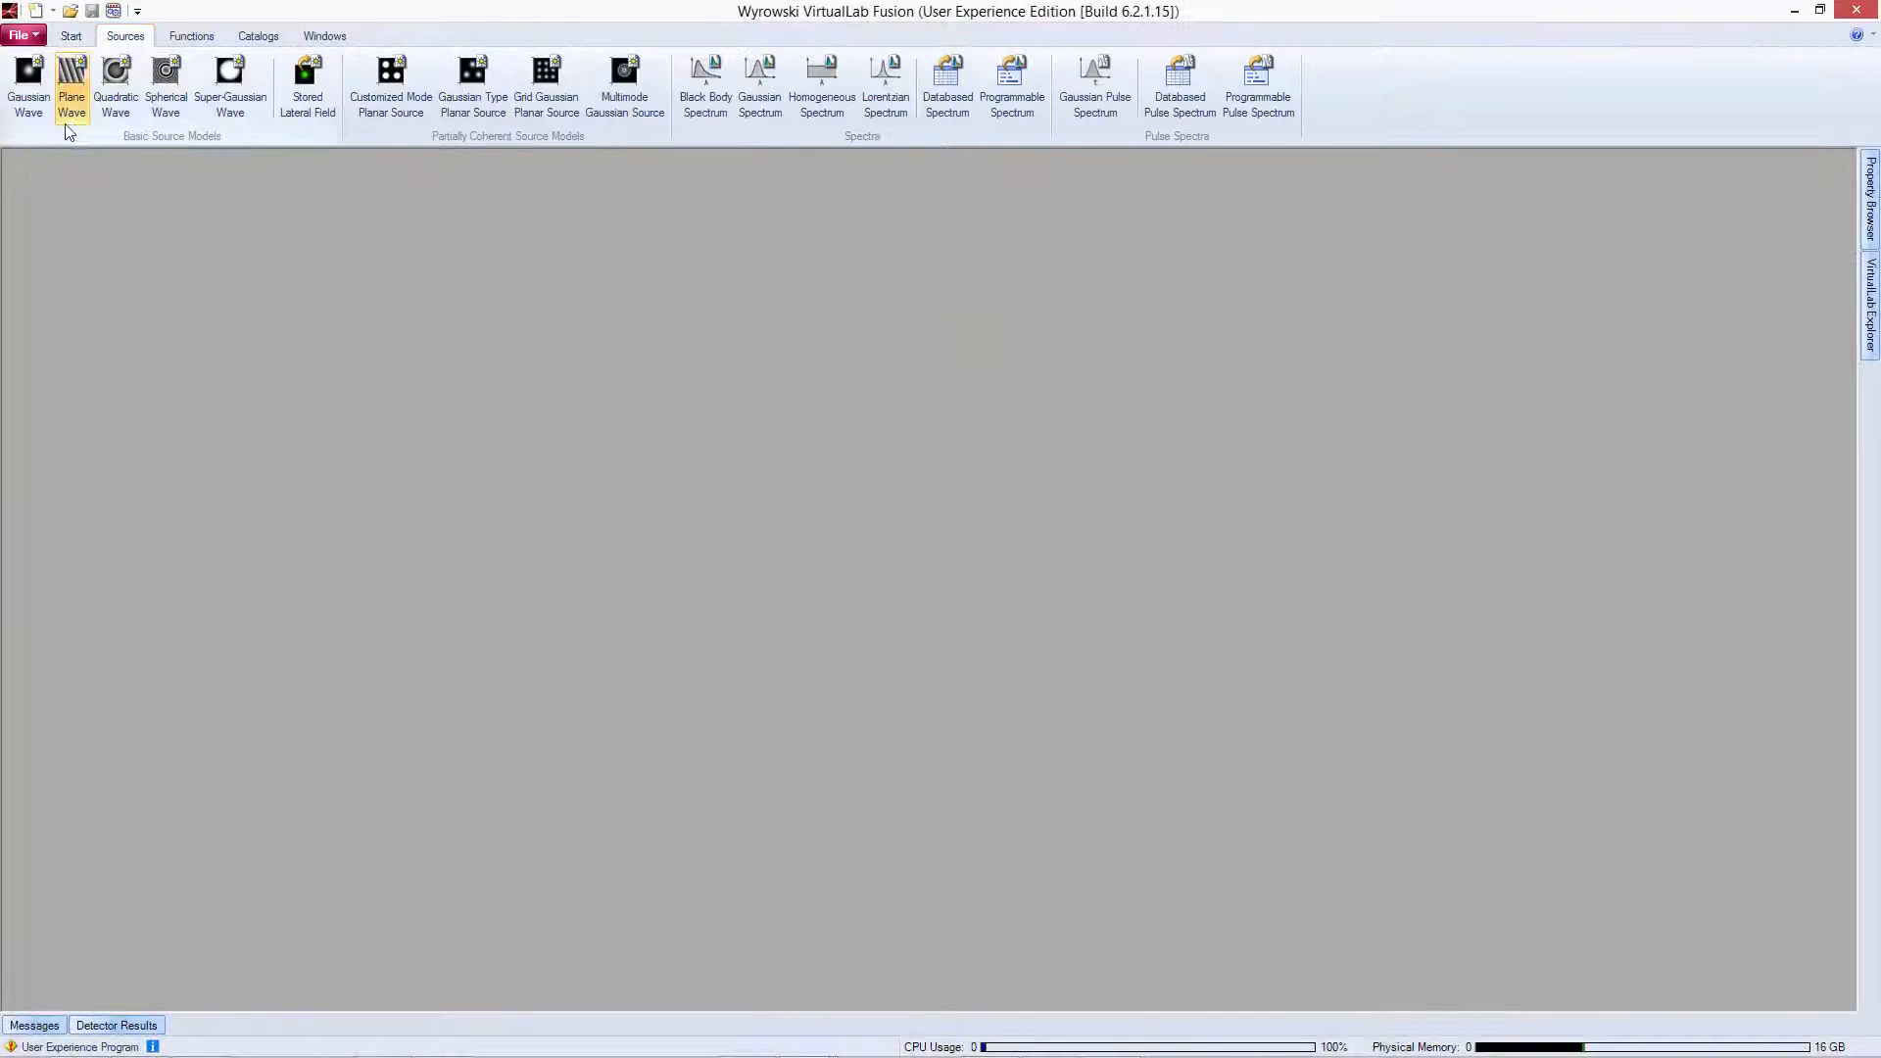
left_click(70, 106)
left_click(858, 271)
left_click(1050, 585)
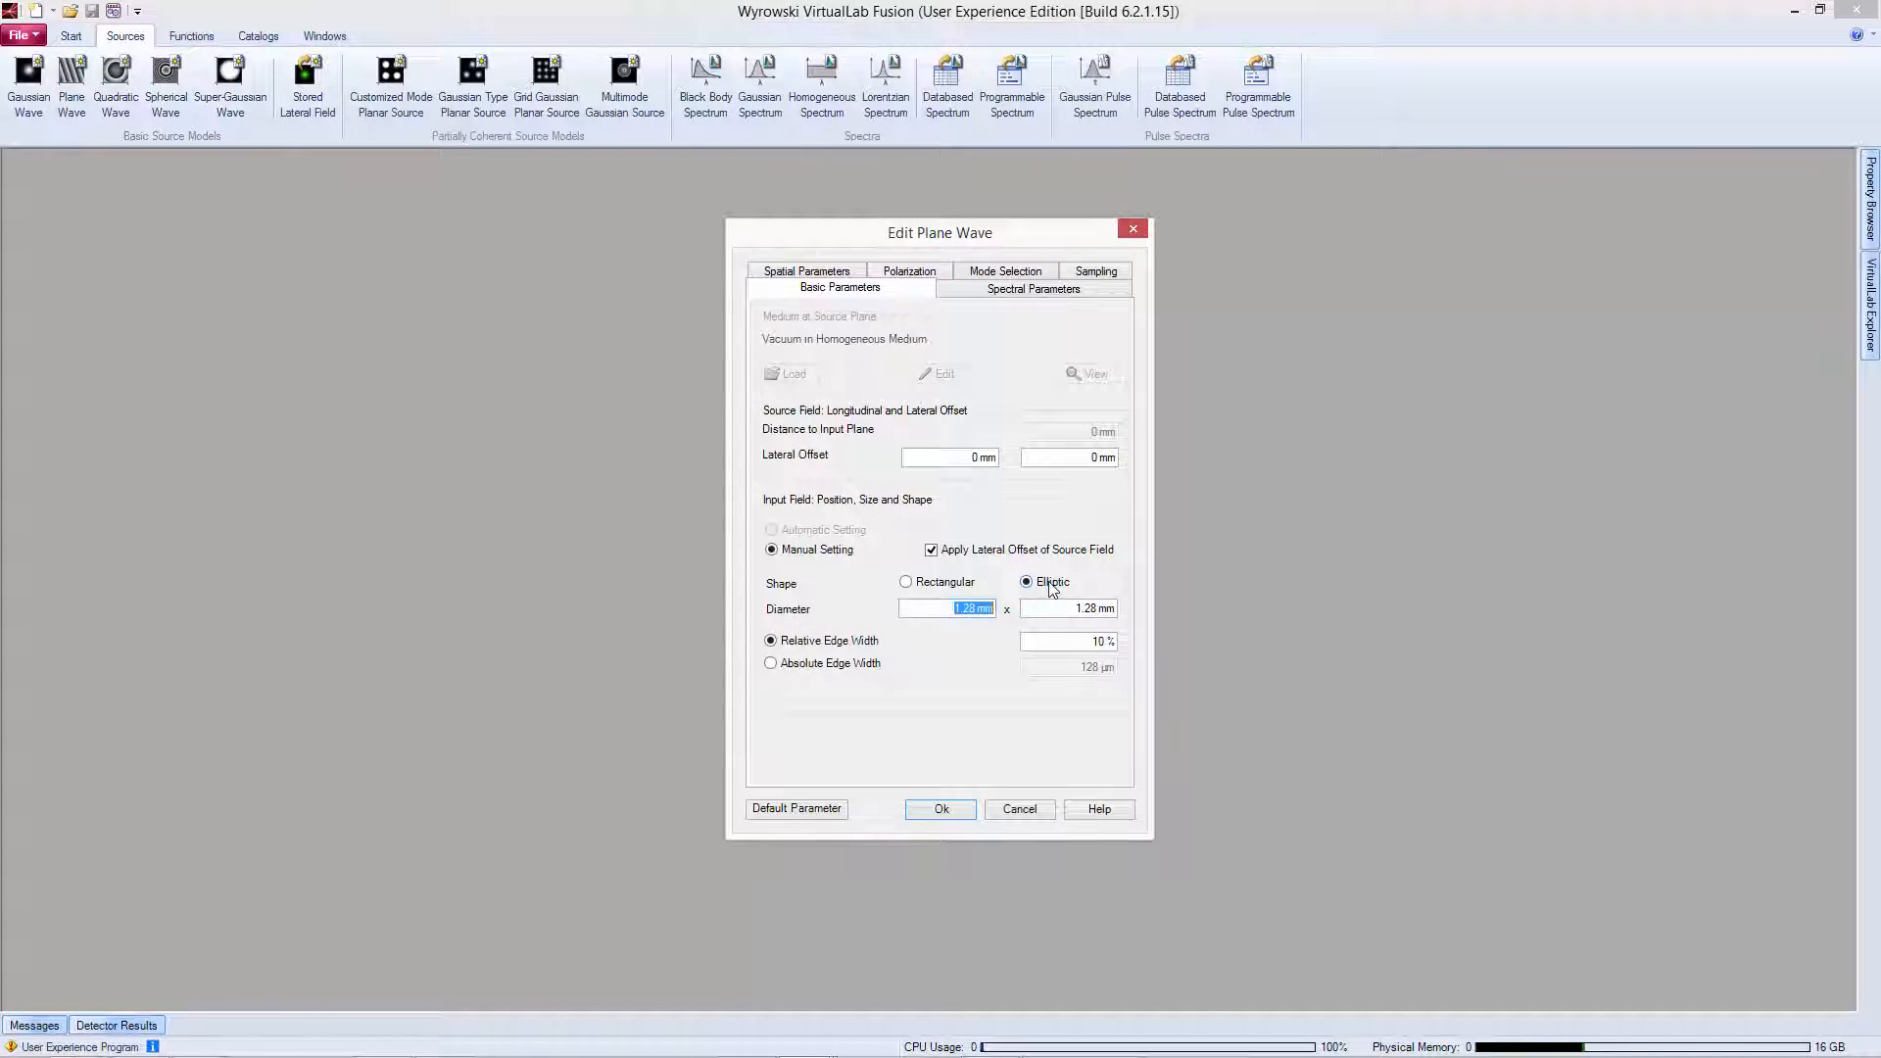
type("5")
left_click_drag(1076, 609, 1148, 611)
type("5")
left_click(932, 811)
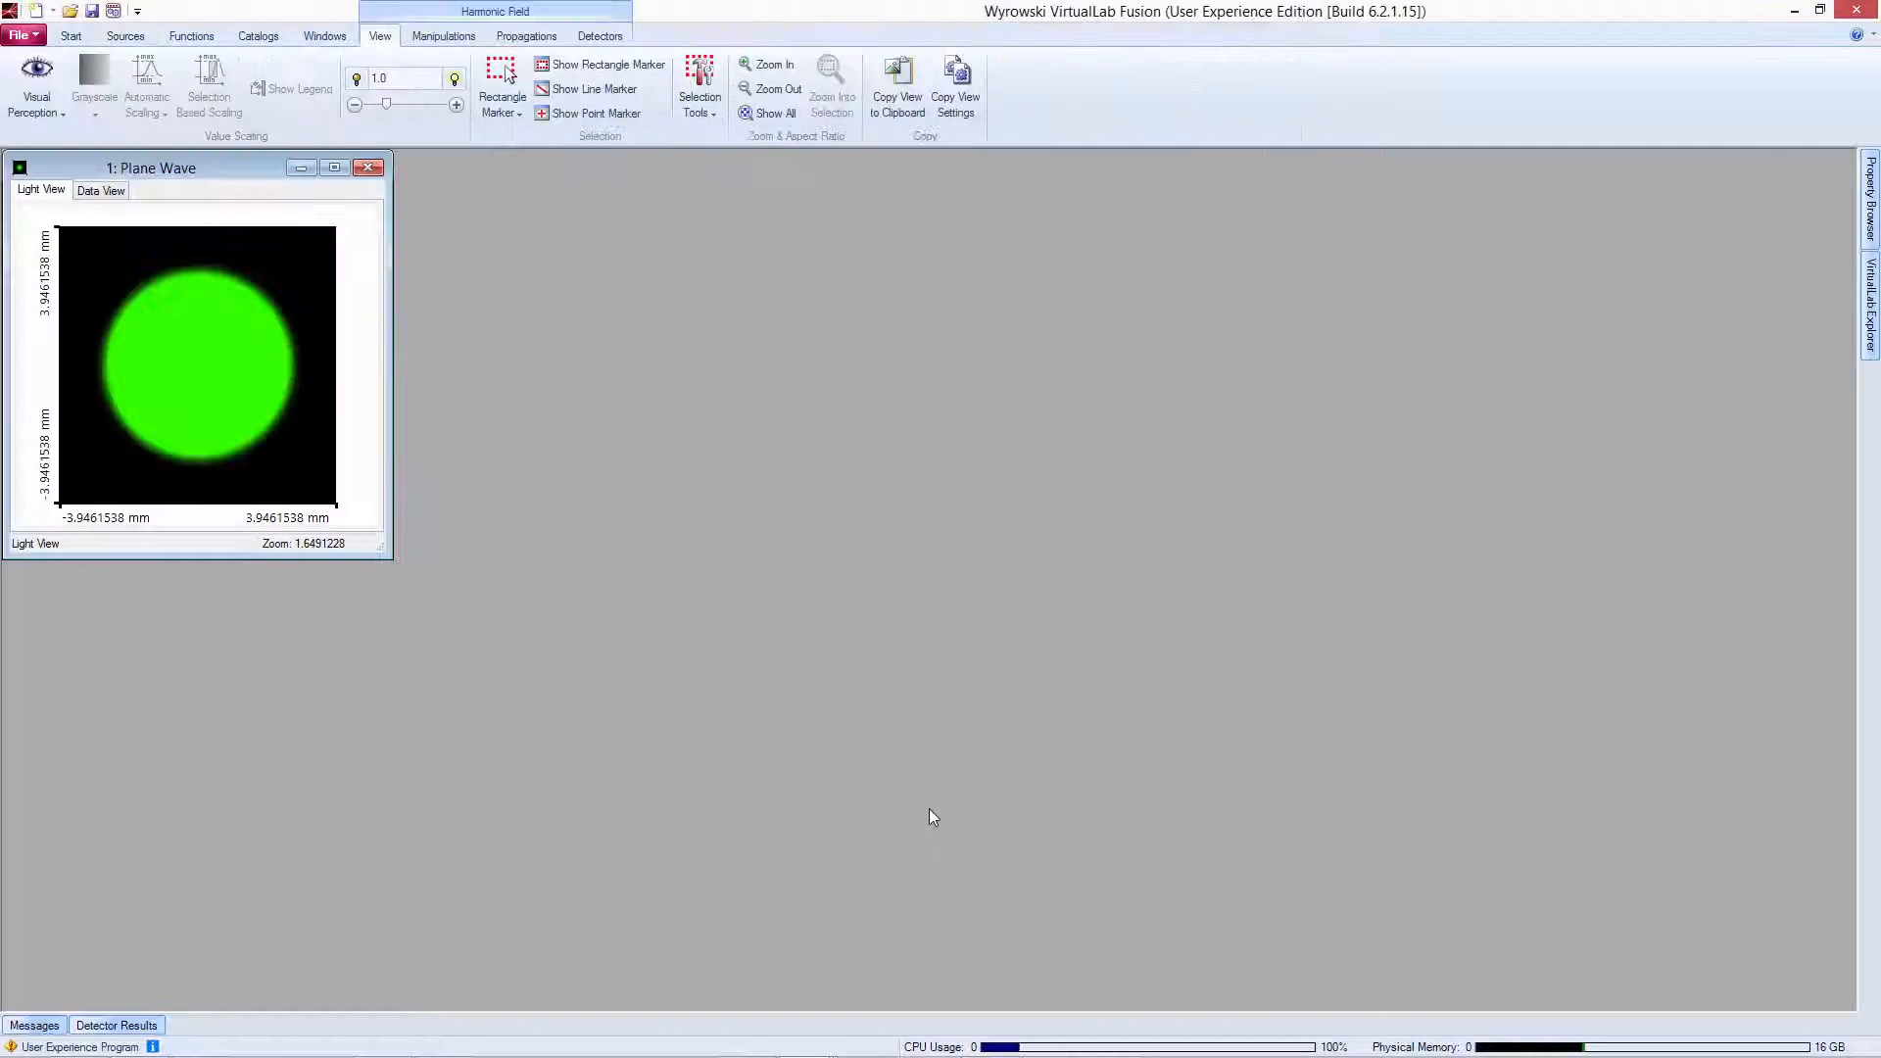
Step: Generate an elliptic aperture transmission with a diameter of 1 mm x 1 mm and place it beside the plane wave
left_click(191, 35)
left_click(26, 79)
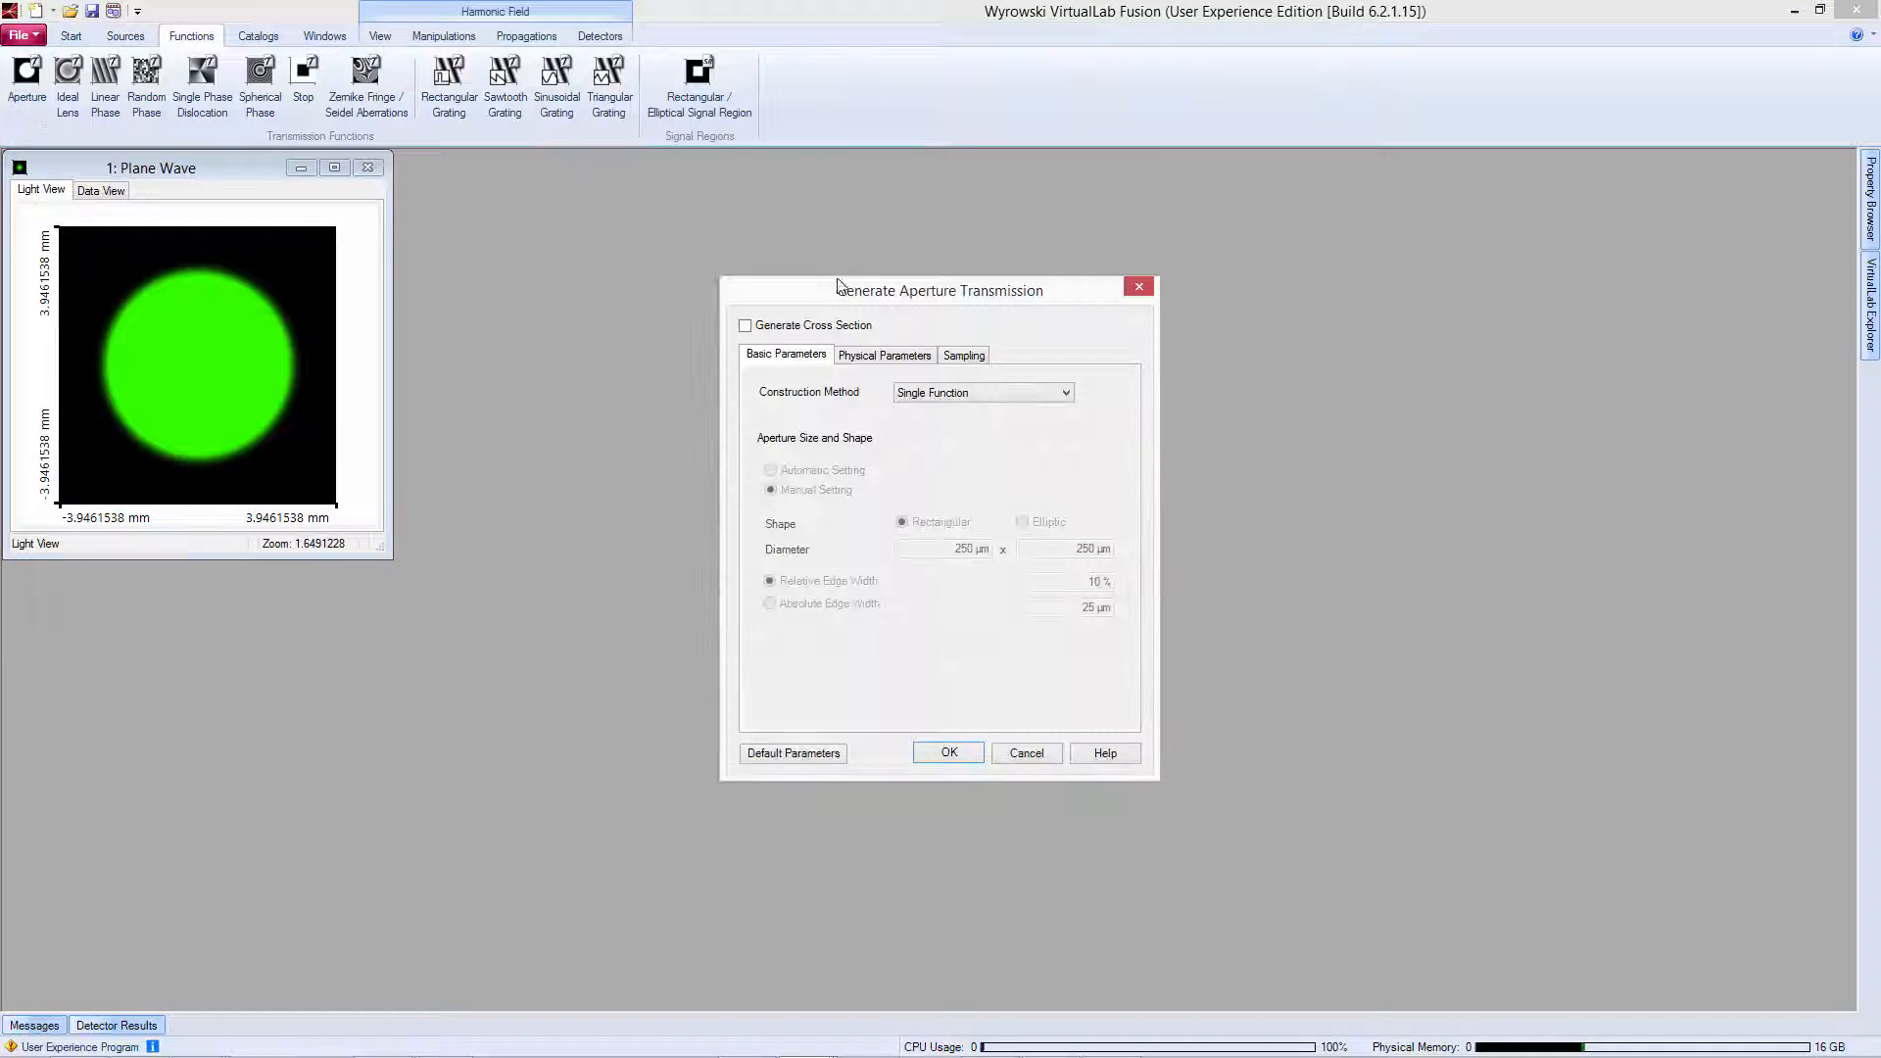
left_click(886, 356)
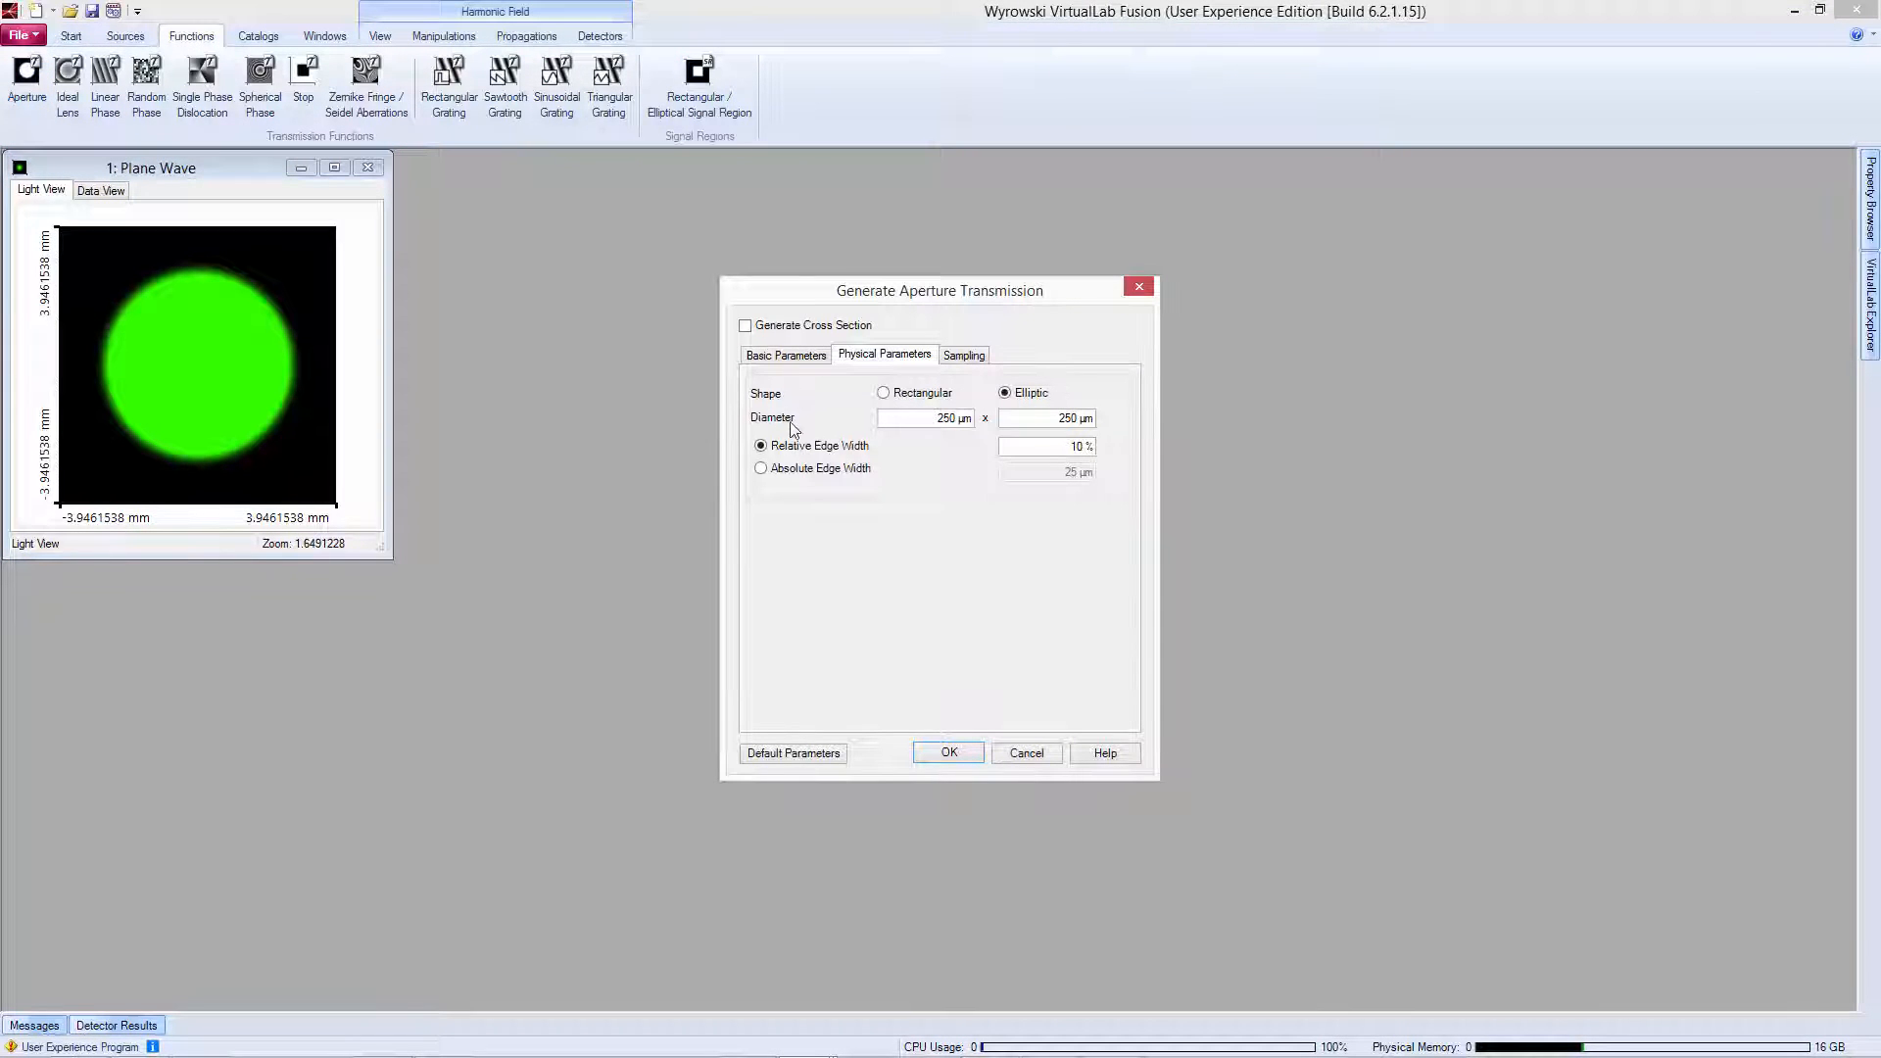
left_click_drag(933, 418, 1123, 429)
type("1 mm1 mm")
left_click(969, 745)
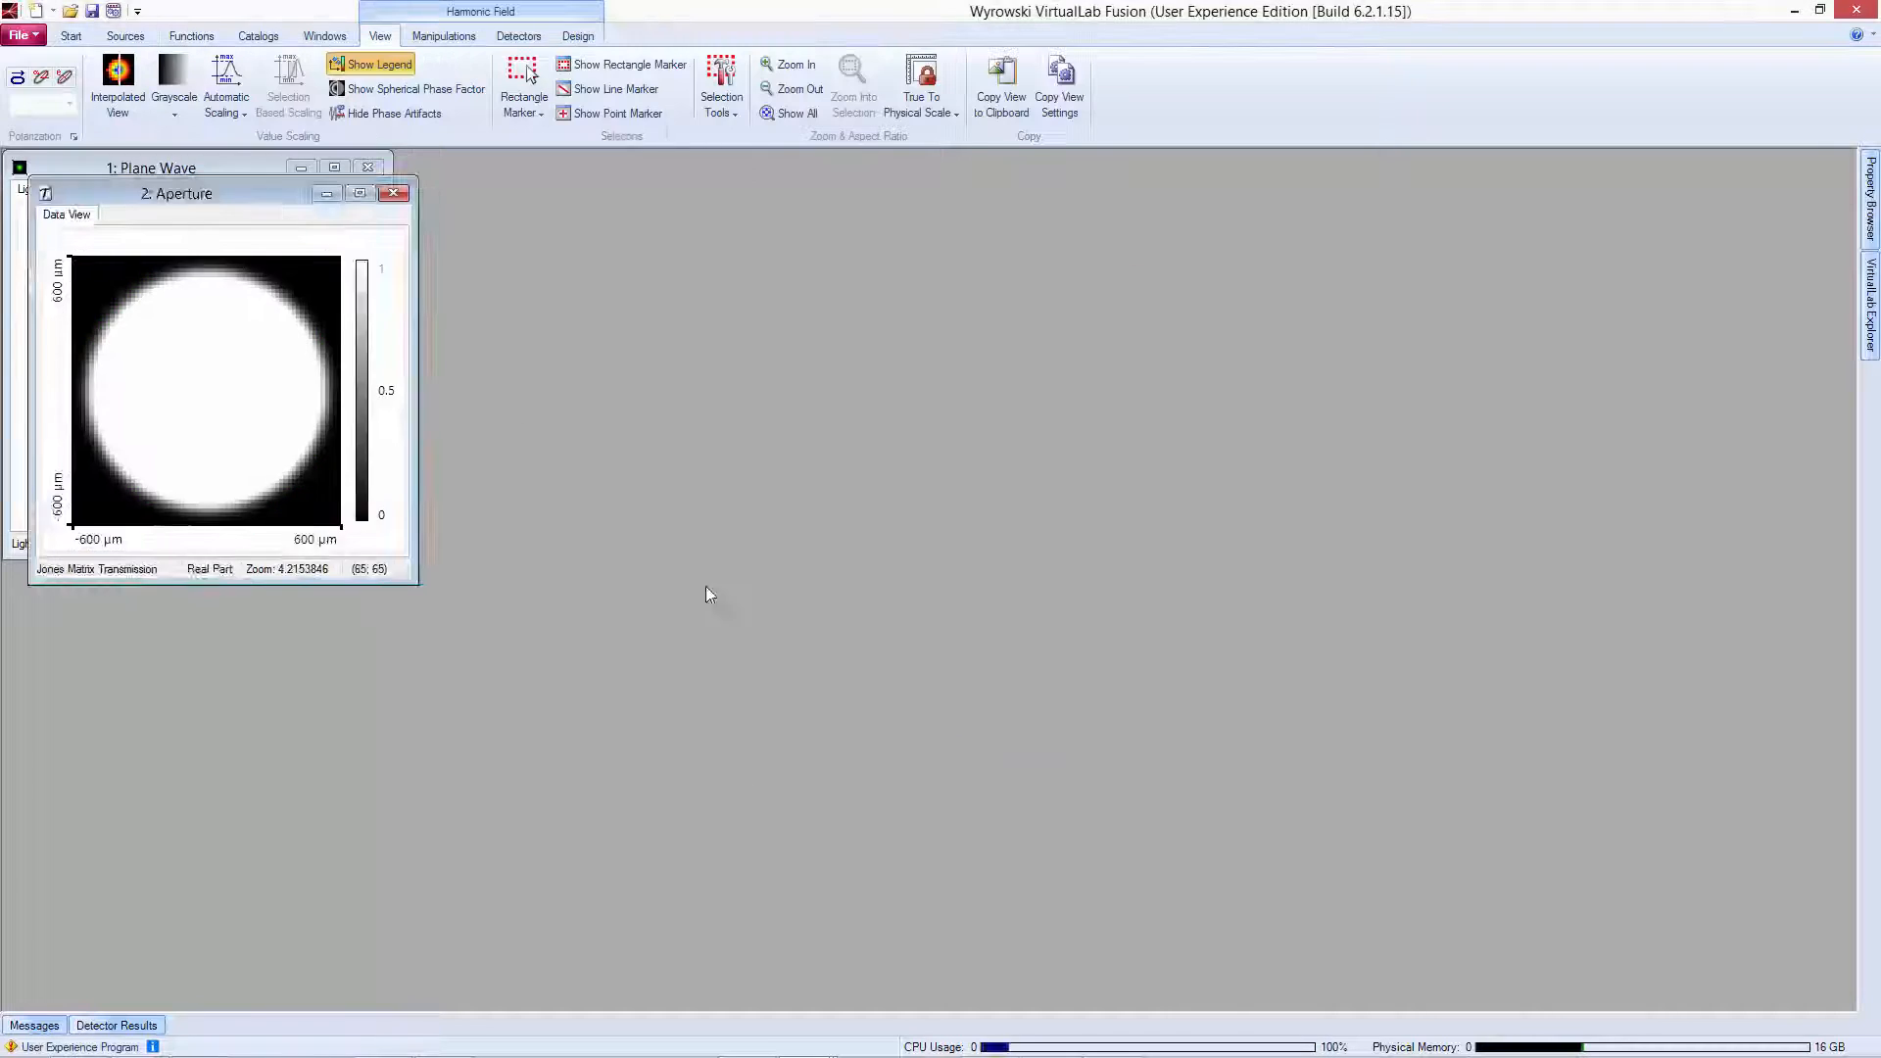
left_click_drag(254, 189, 642, 168)
Step: Multiply the aperture with the plane wave field and place the result beside the aperture
left_click(444, 35)
left_click(37, 88)
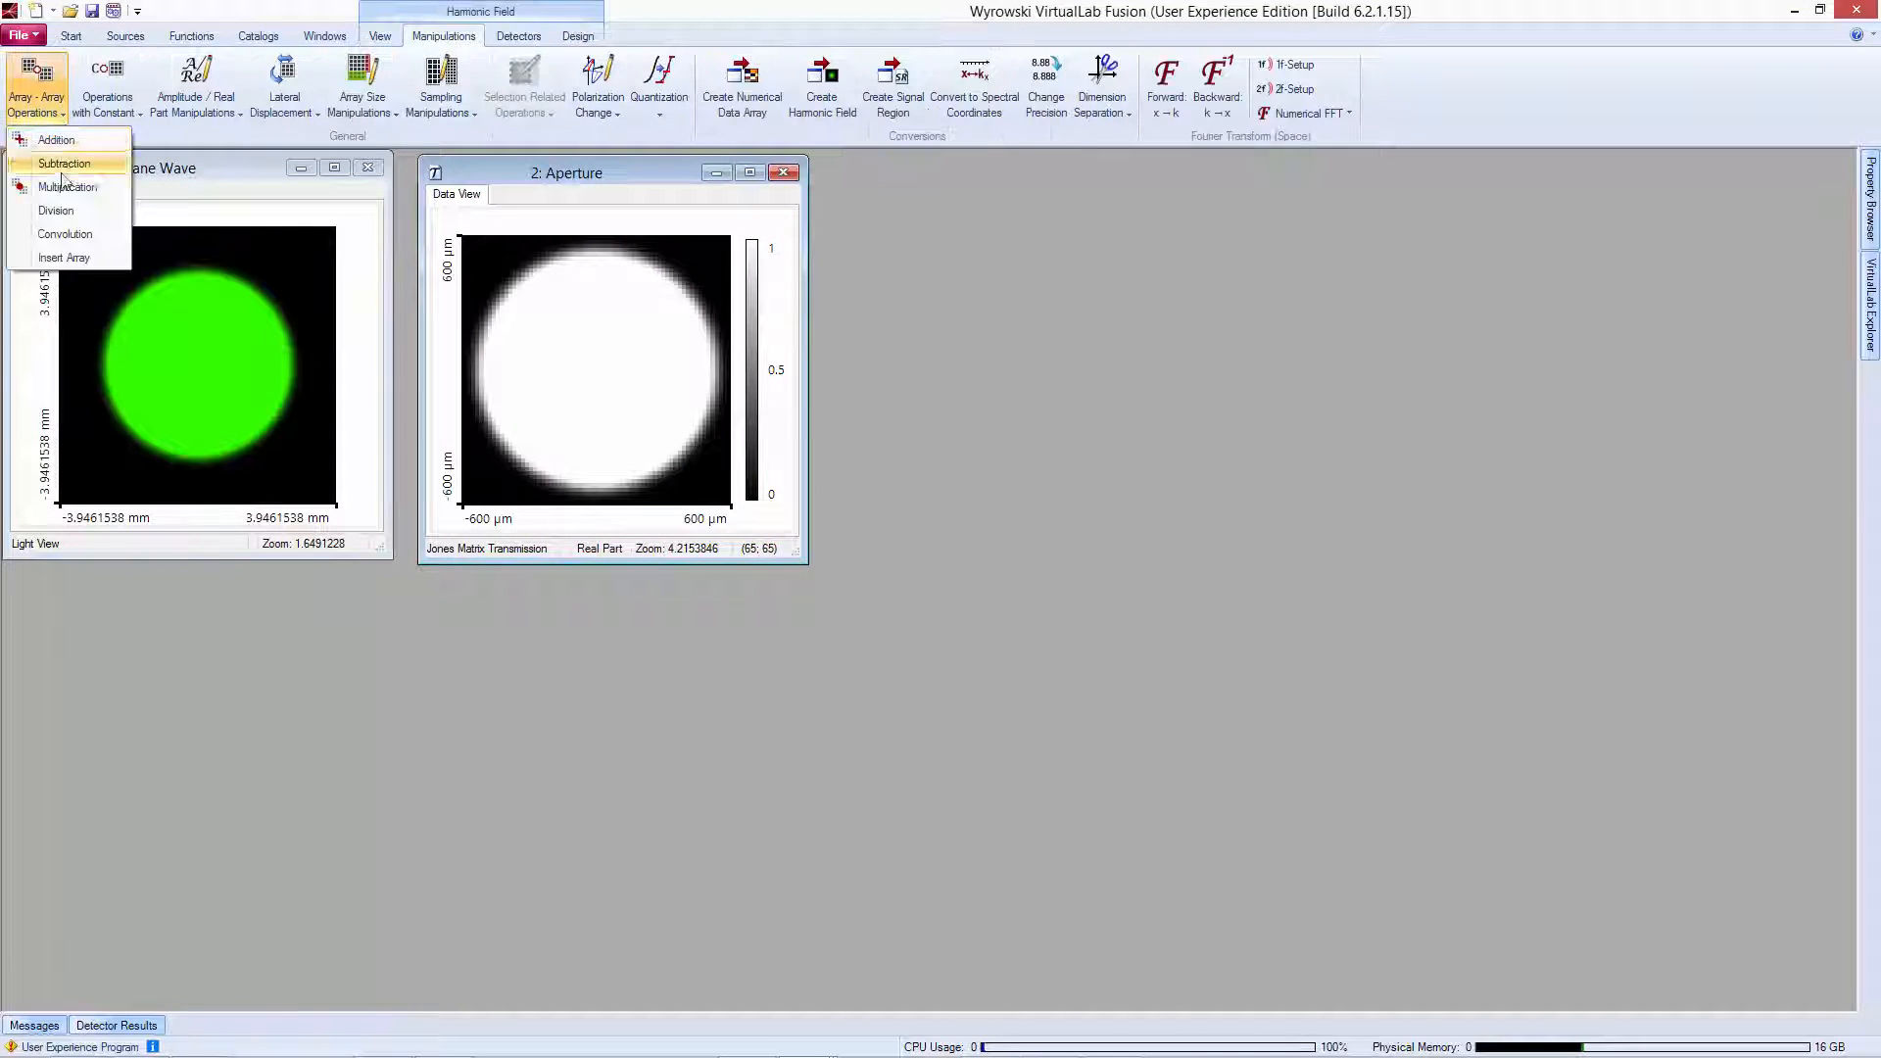
left_click(63, 185)
left_click(871, 454)
left_click(965, 638)
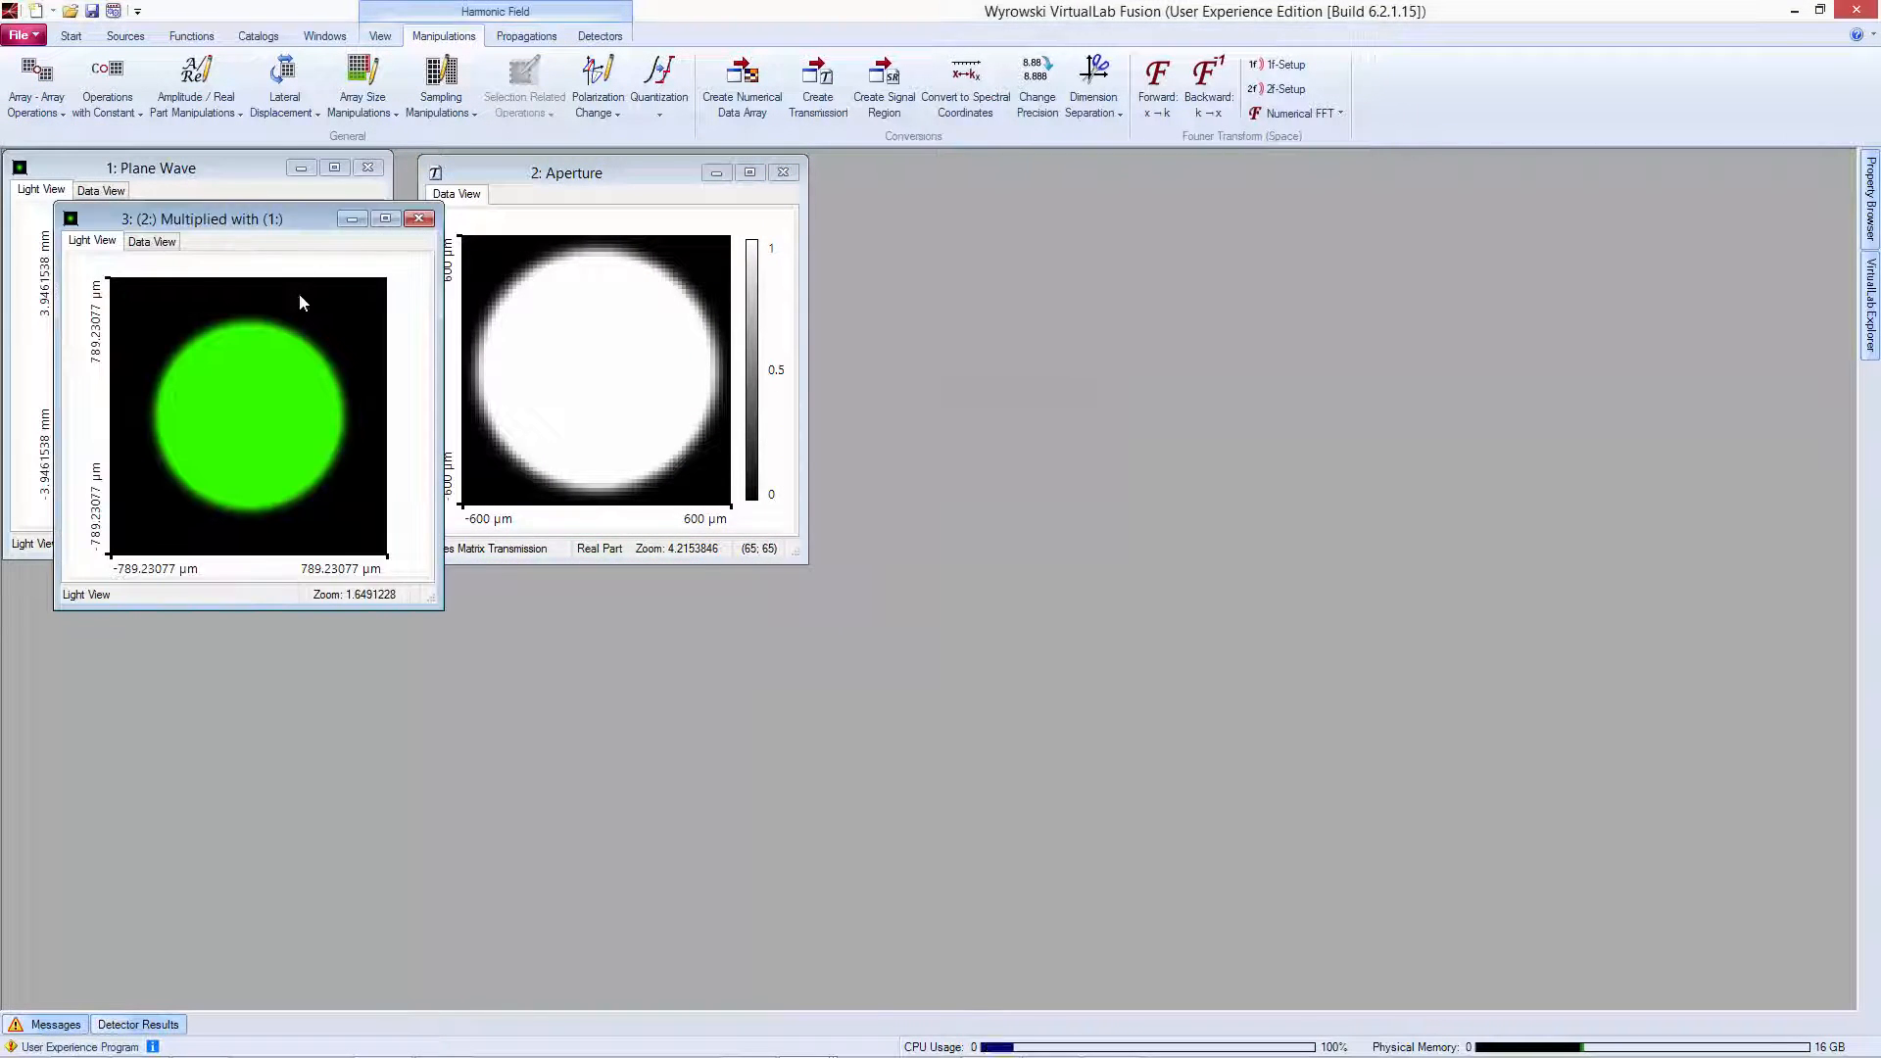
left_click_drag(231, 209, 1021, 188)
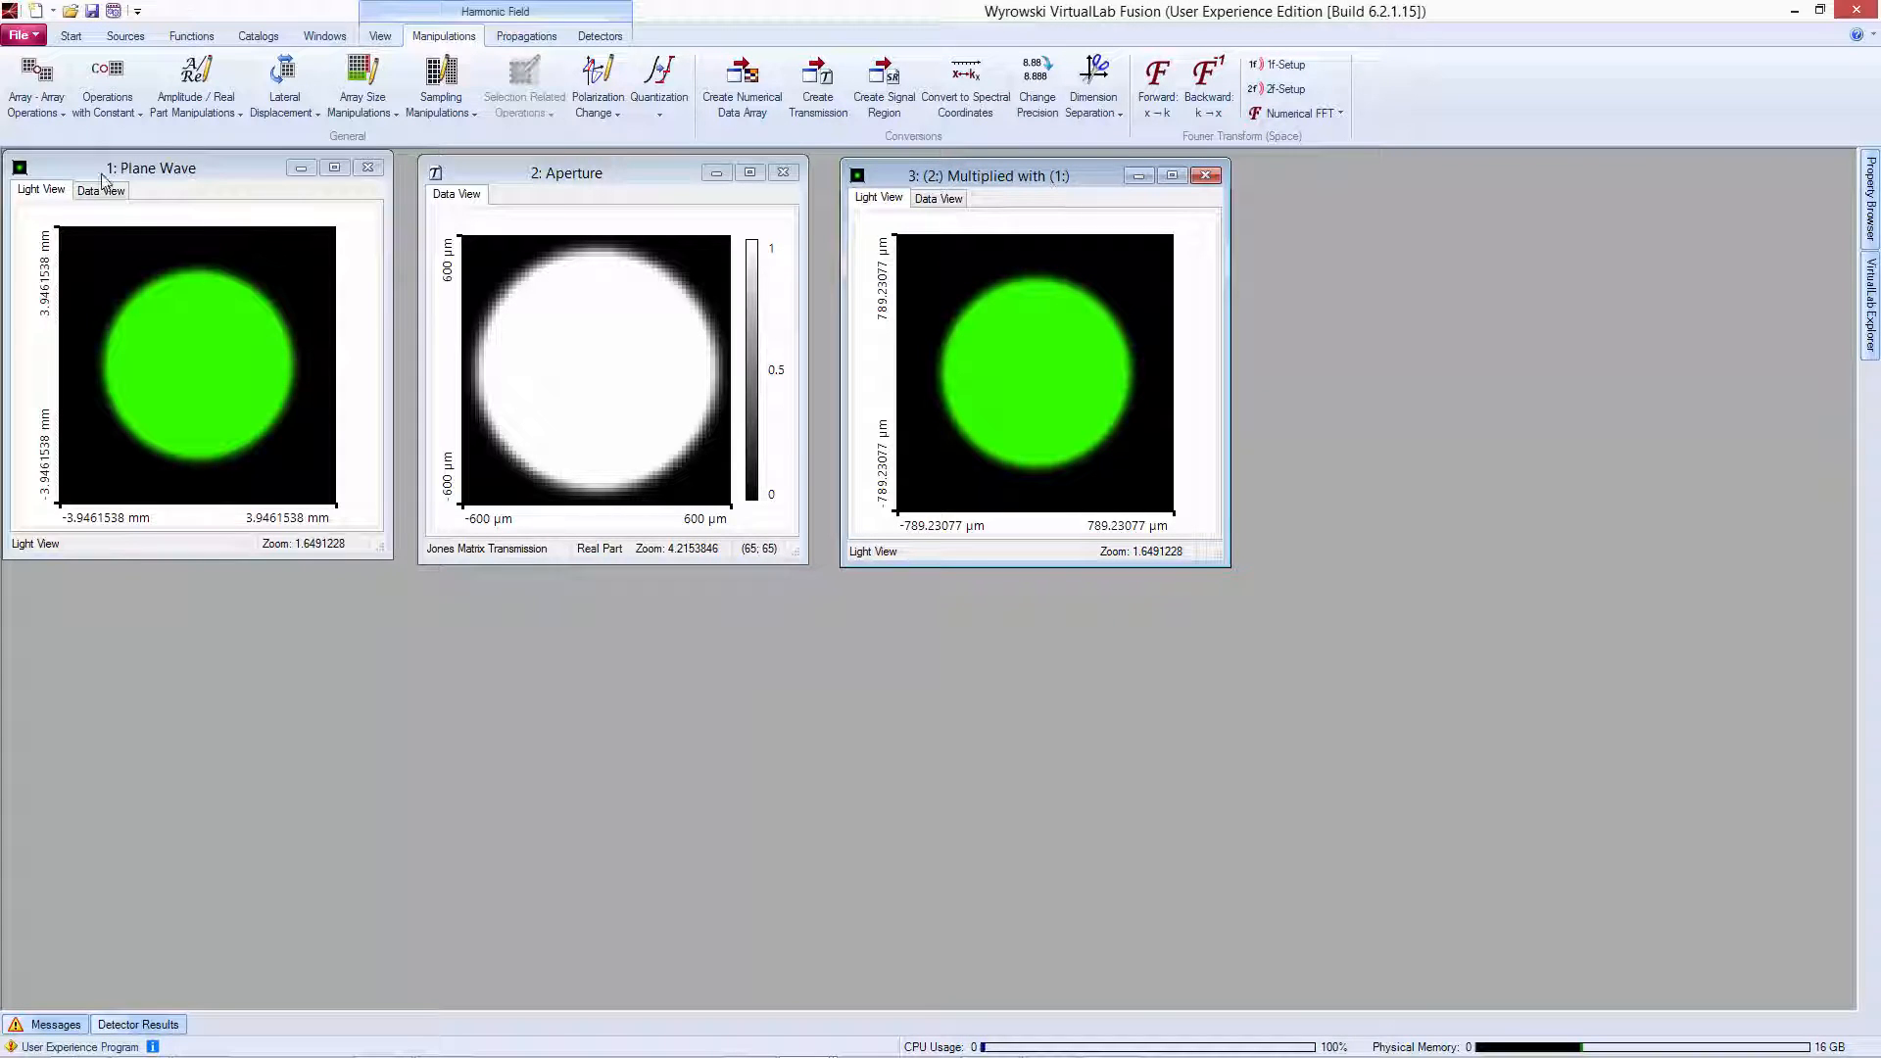
Step: Propagate the multiplied field over 50 mm with the Fresnel Propagation Operator and place the result beside it
left_click(520, 37)
left_click(550, 84)
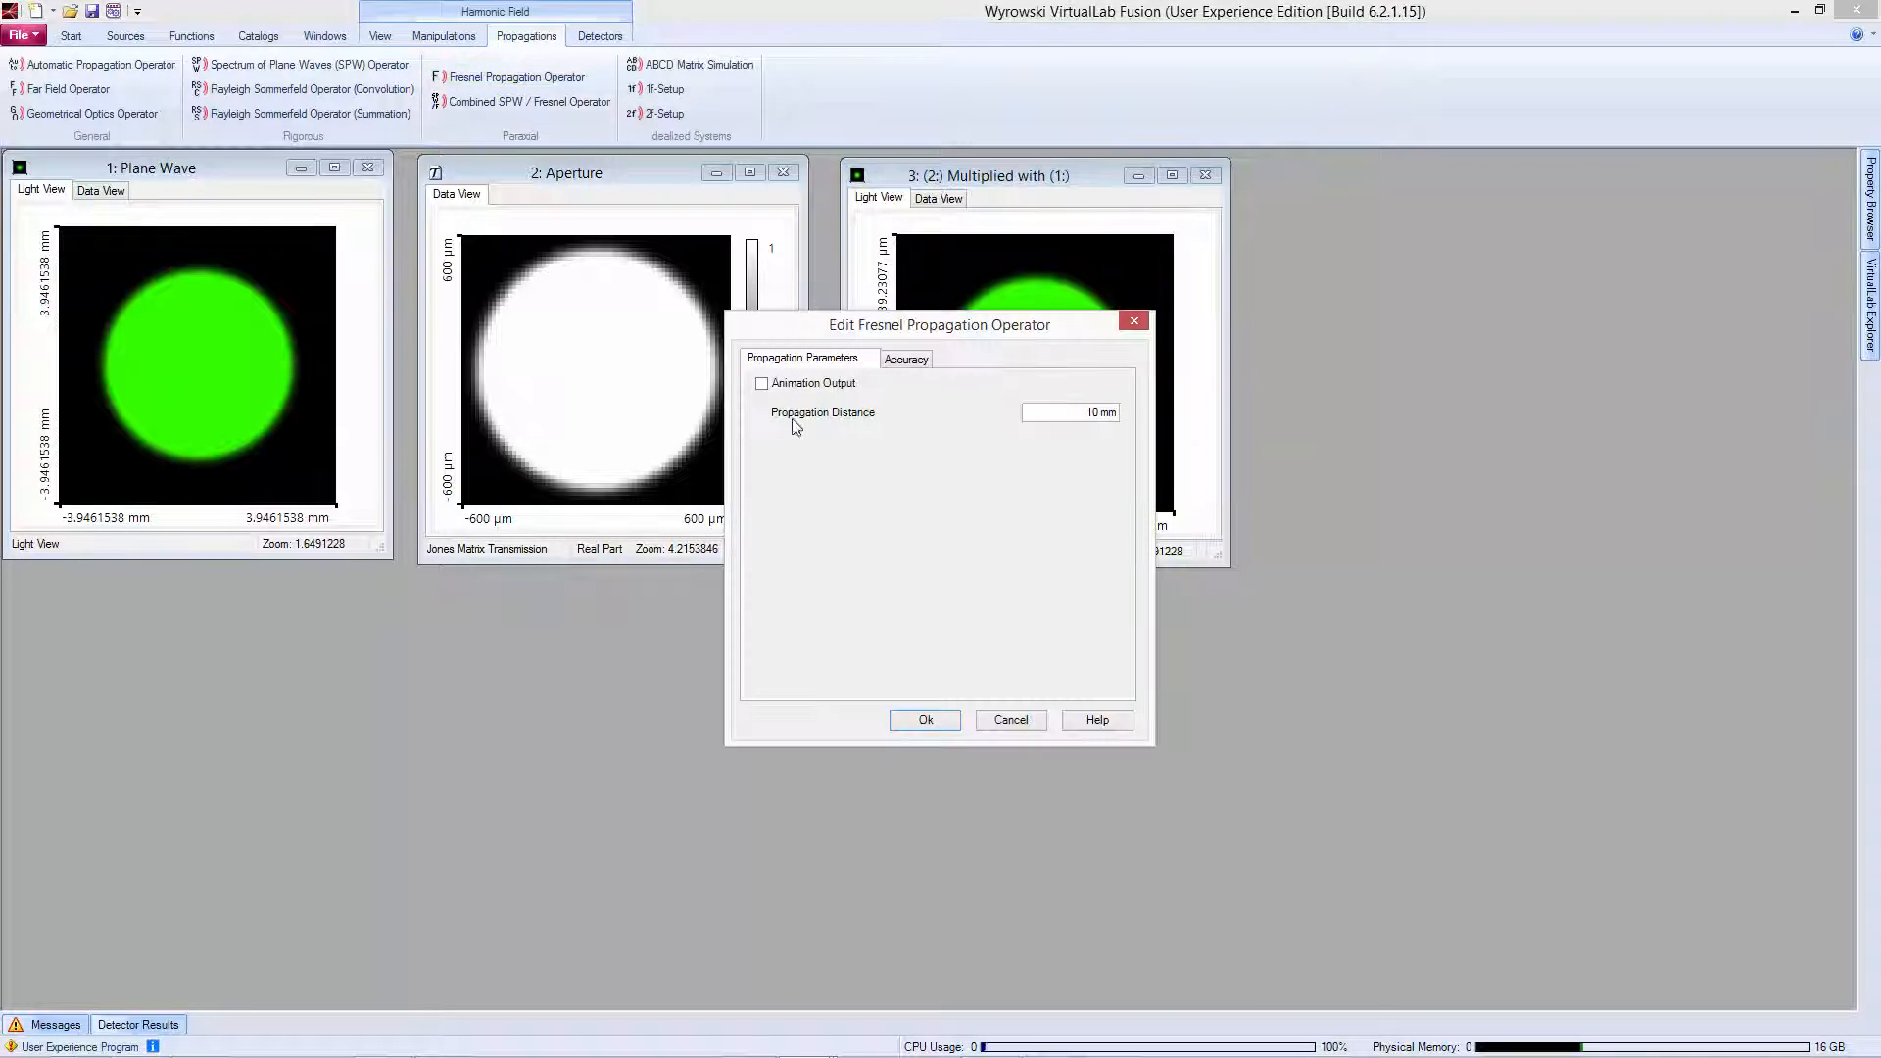
left_click_drag(1077, 413, 1140, 418)
type("50 mm")
left_click(934, 718)
left_click_drag(296, 247, 1489, 186)
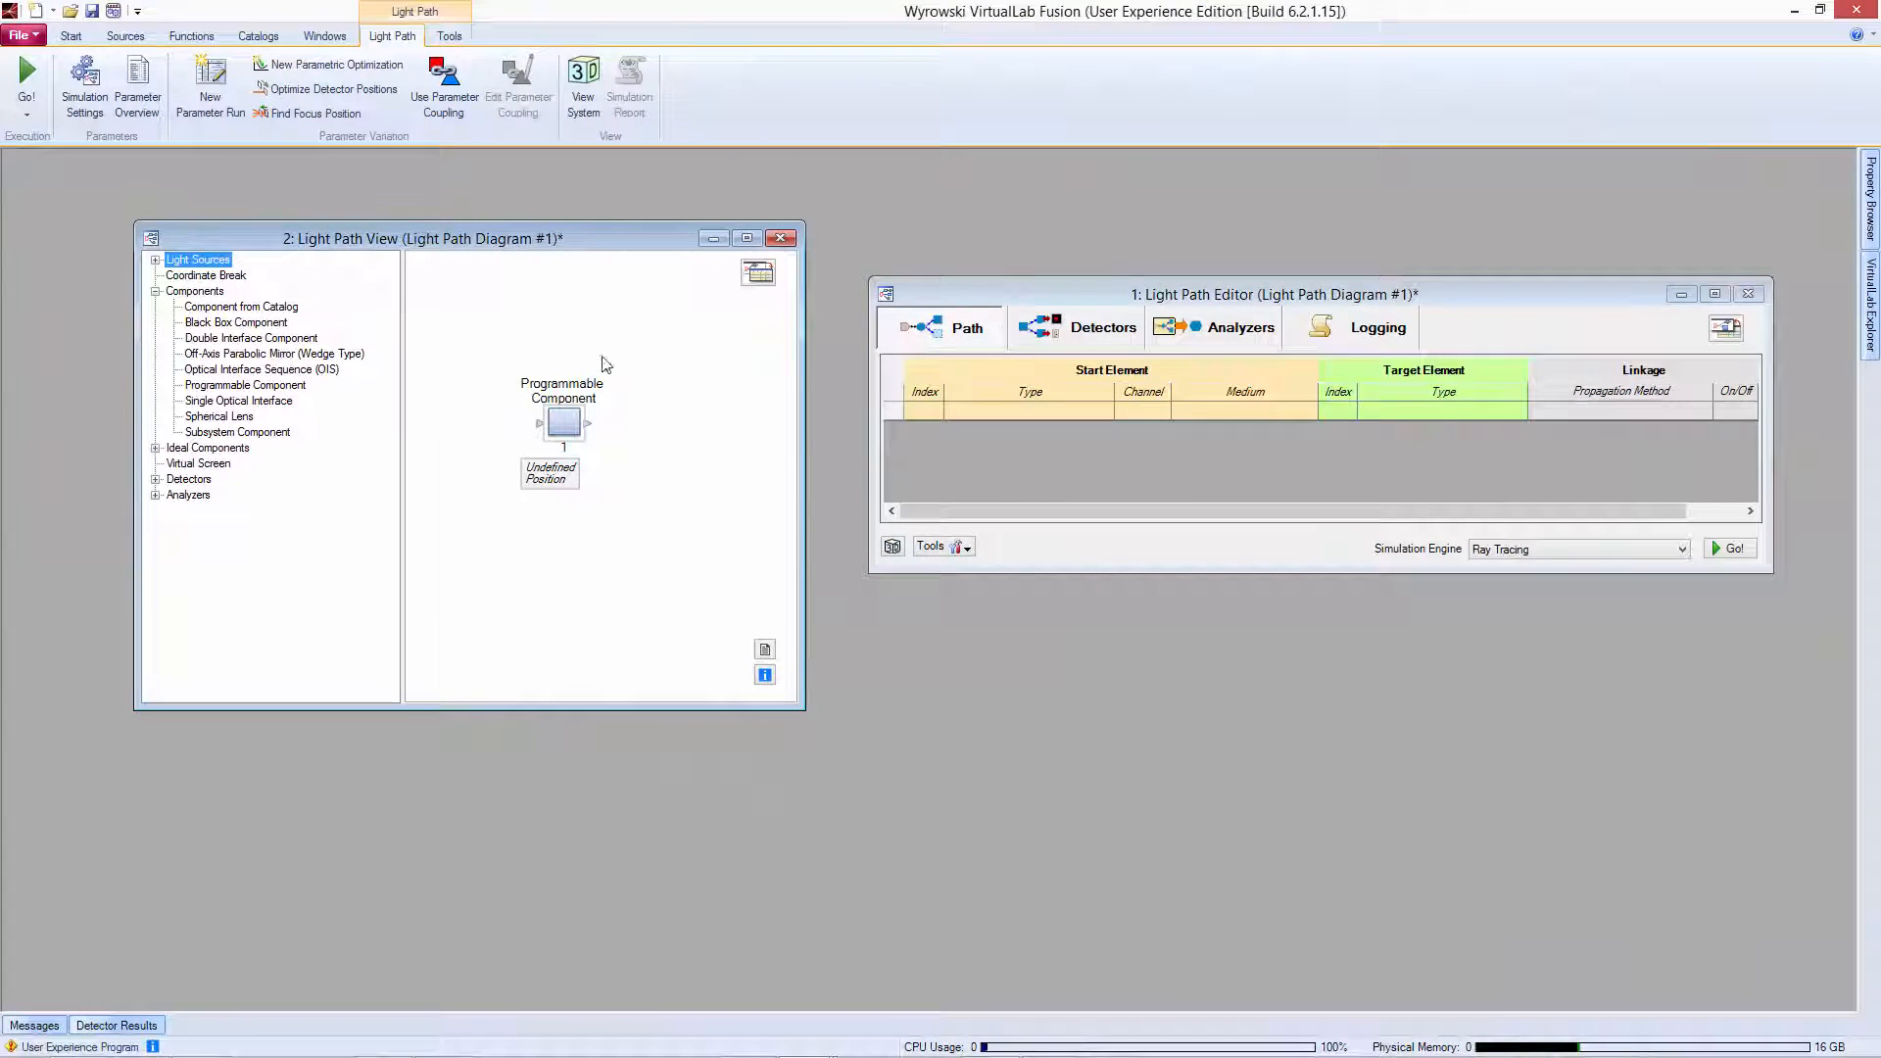
Step: Open the source code of the programmable component's specification and select the whole propagation snippet
left_click(572, 432)
double_click(572, 431)
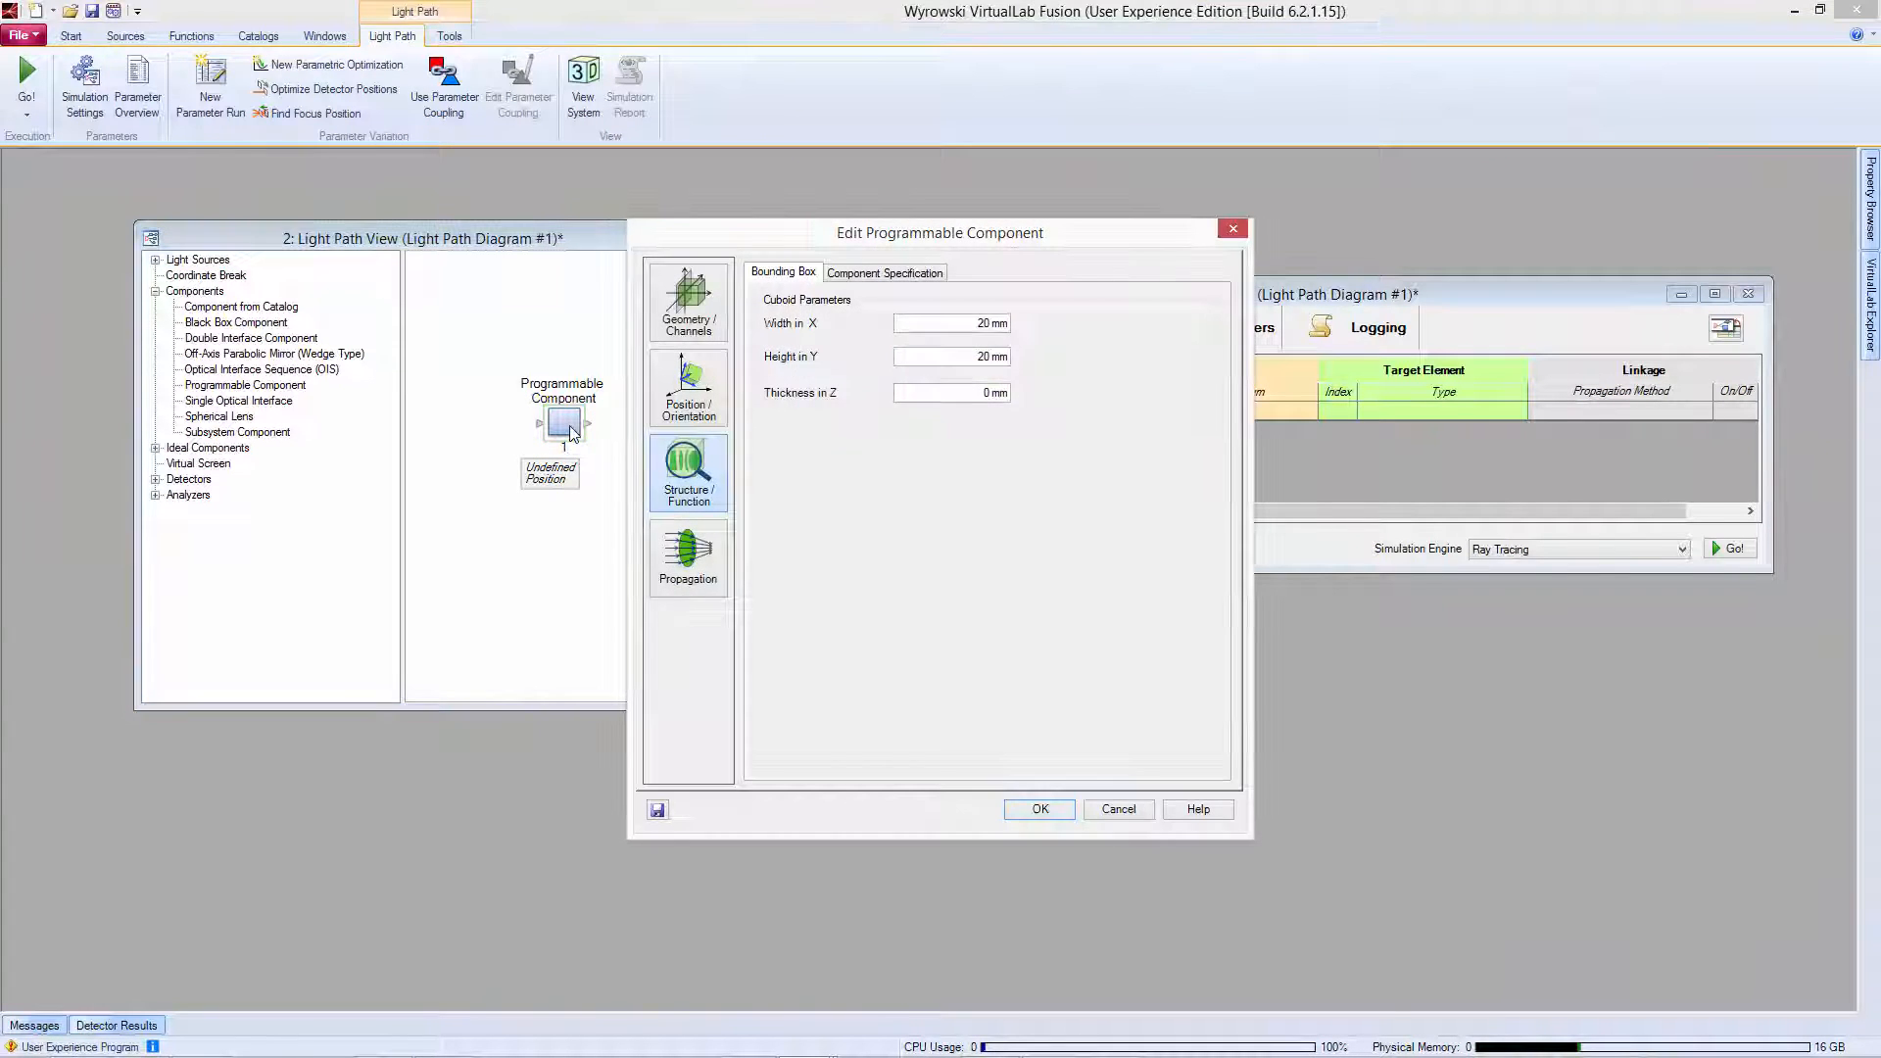
left_click(878, 275)
left_click(962, 455)
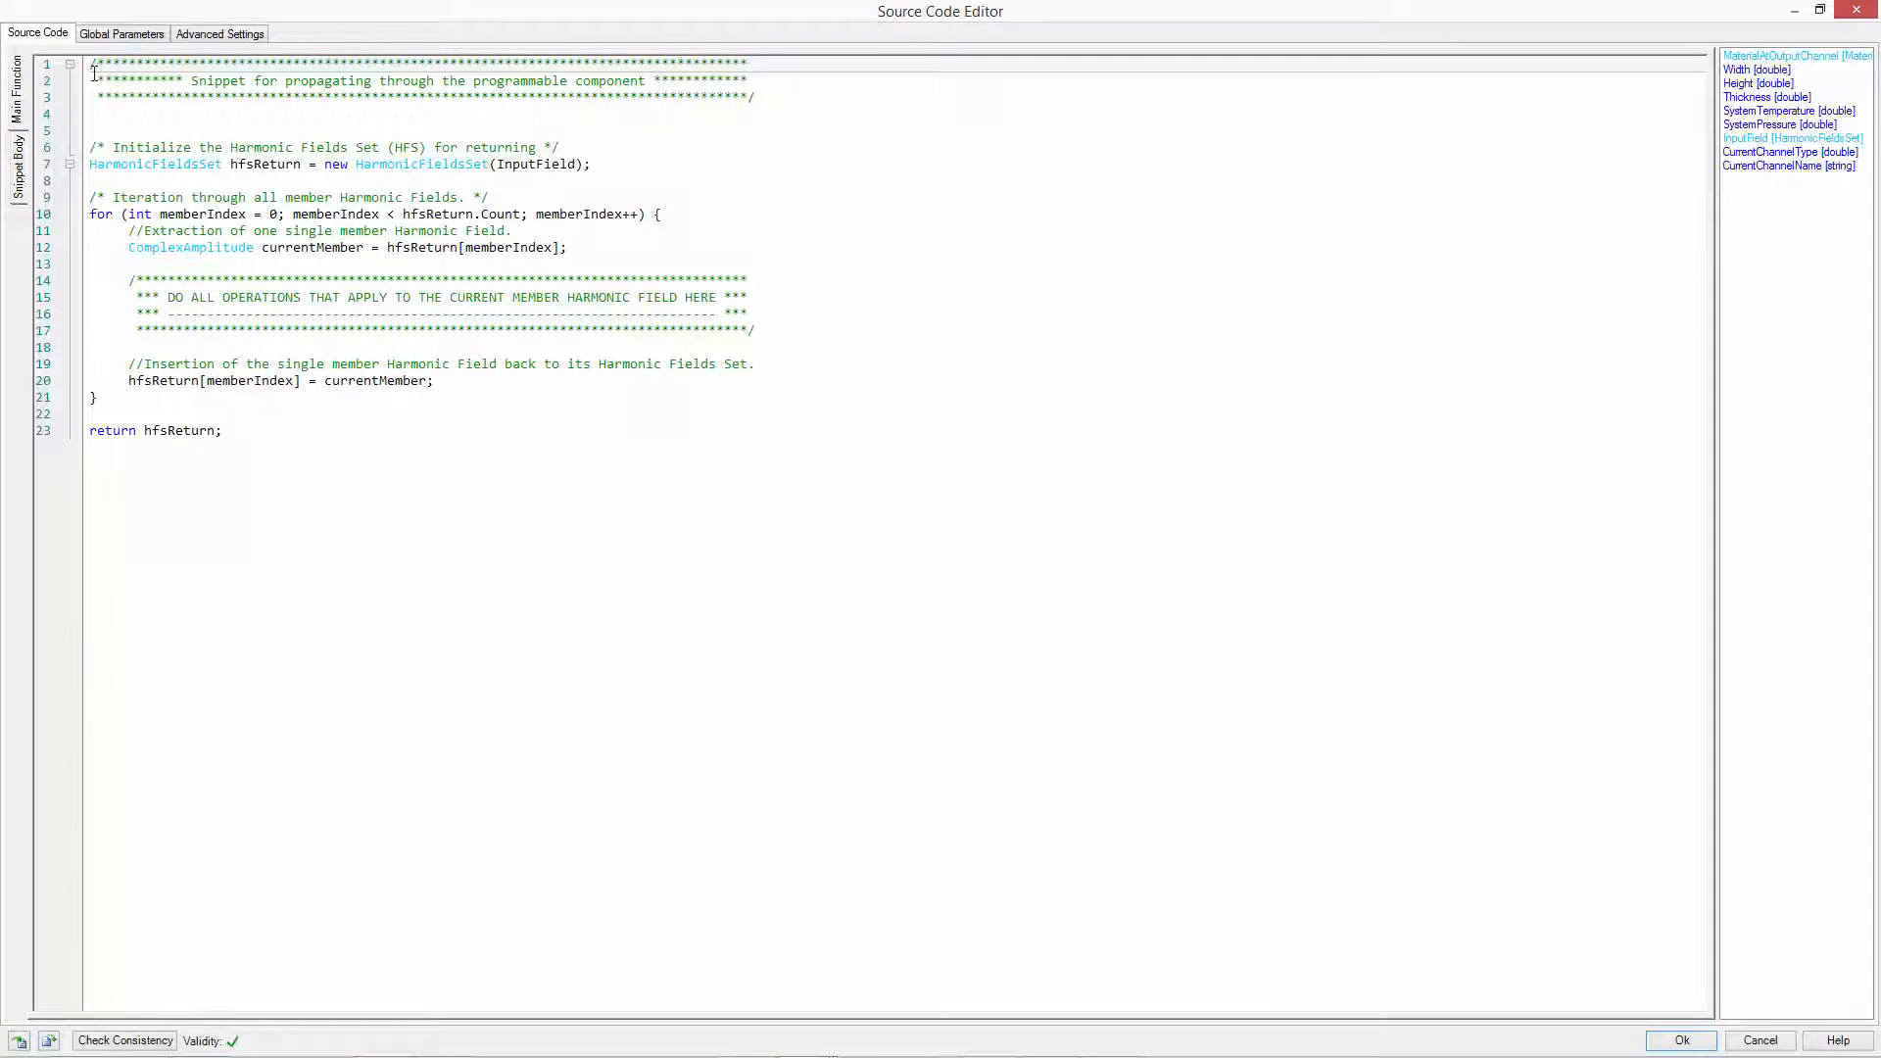
left_click_drag(94, 74, 267, 551)
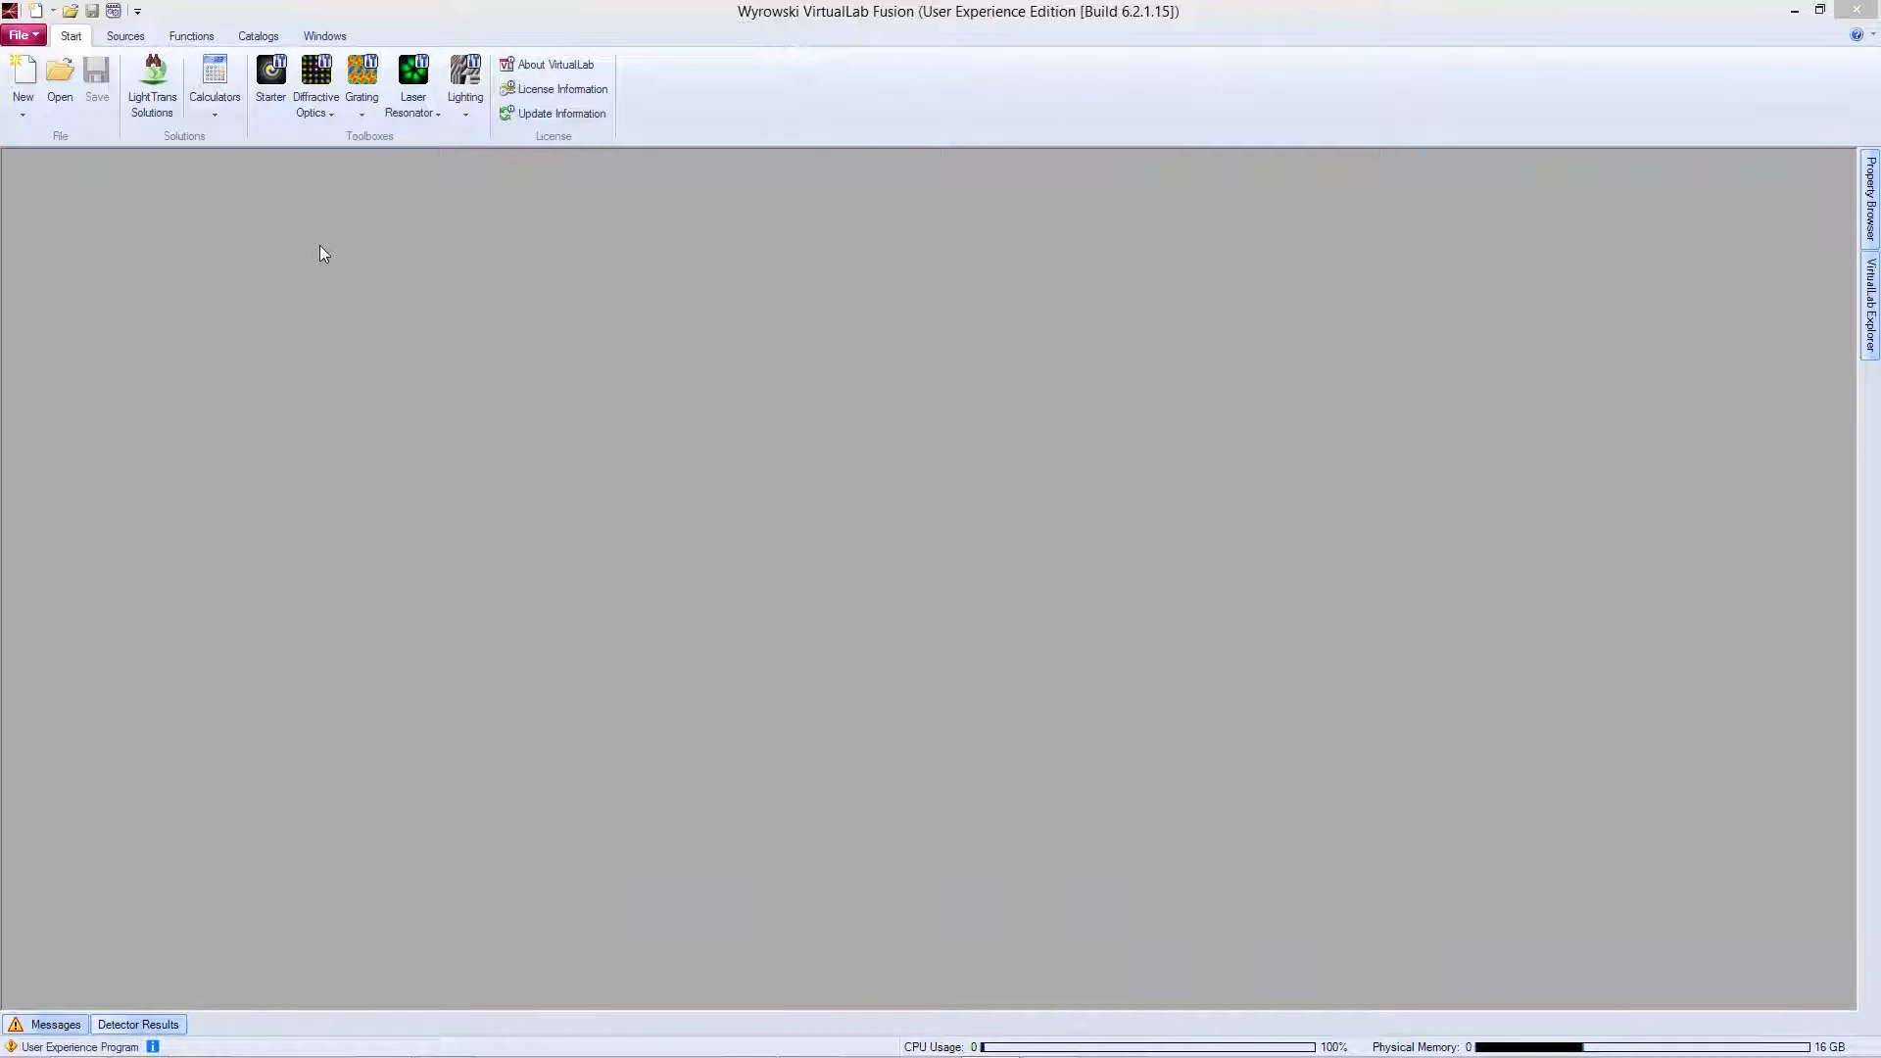
Step: Open the Spherical Lens Calculator and set the design wavelength to 600 nm
left_click(228, 118)
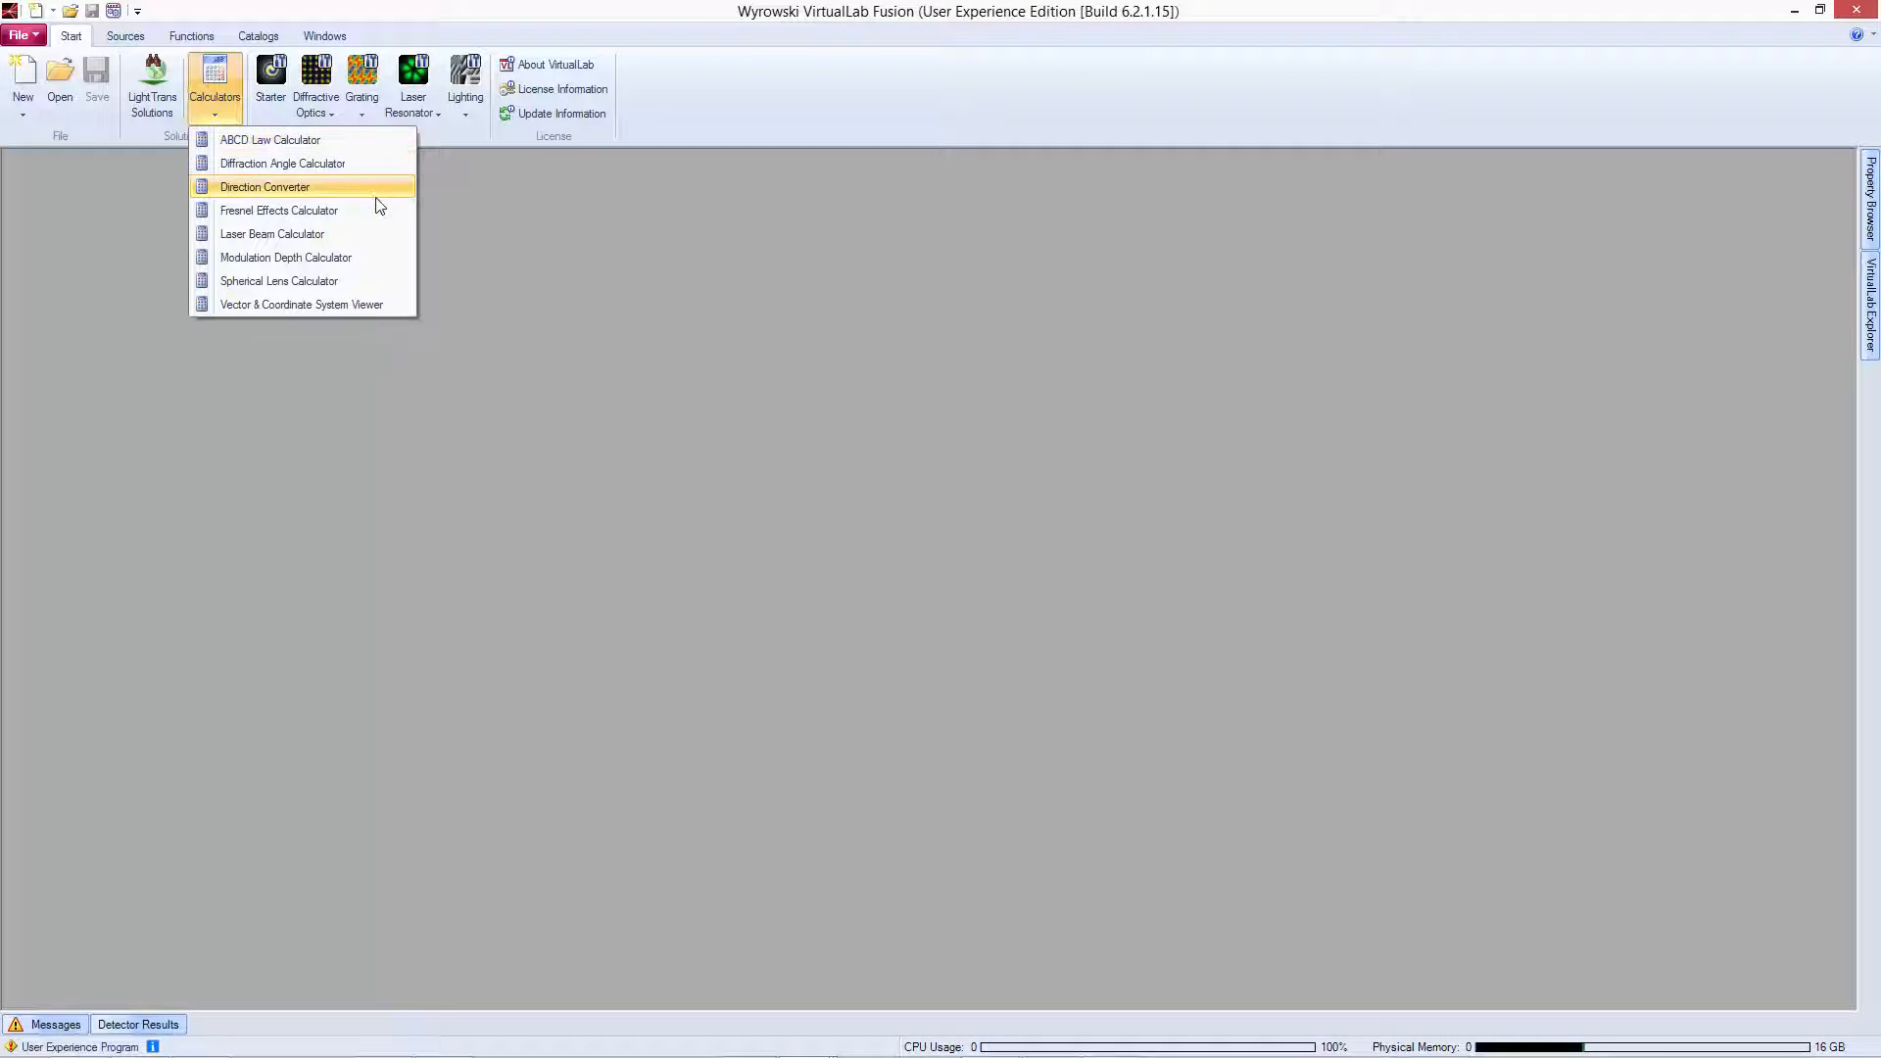
left_click(348, 286)
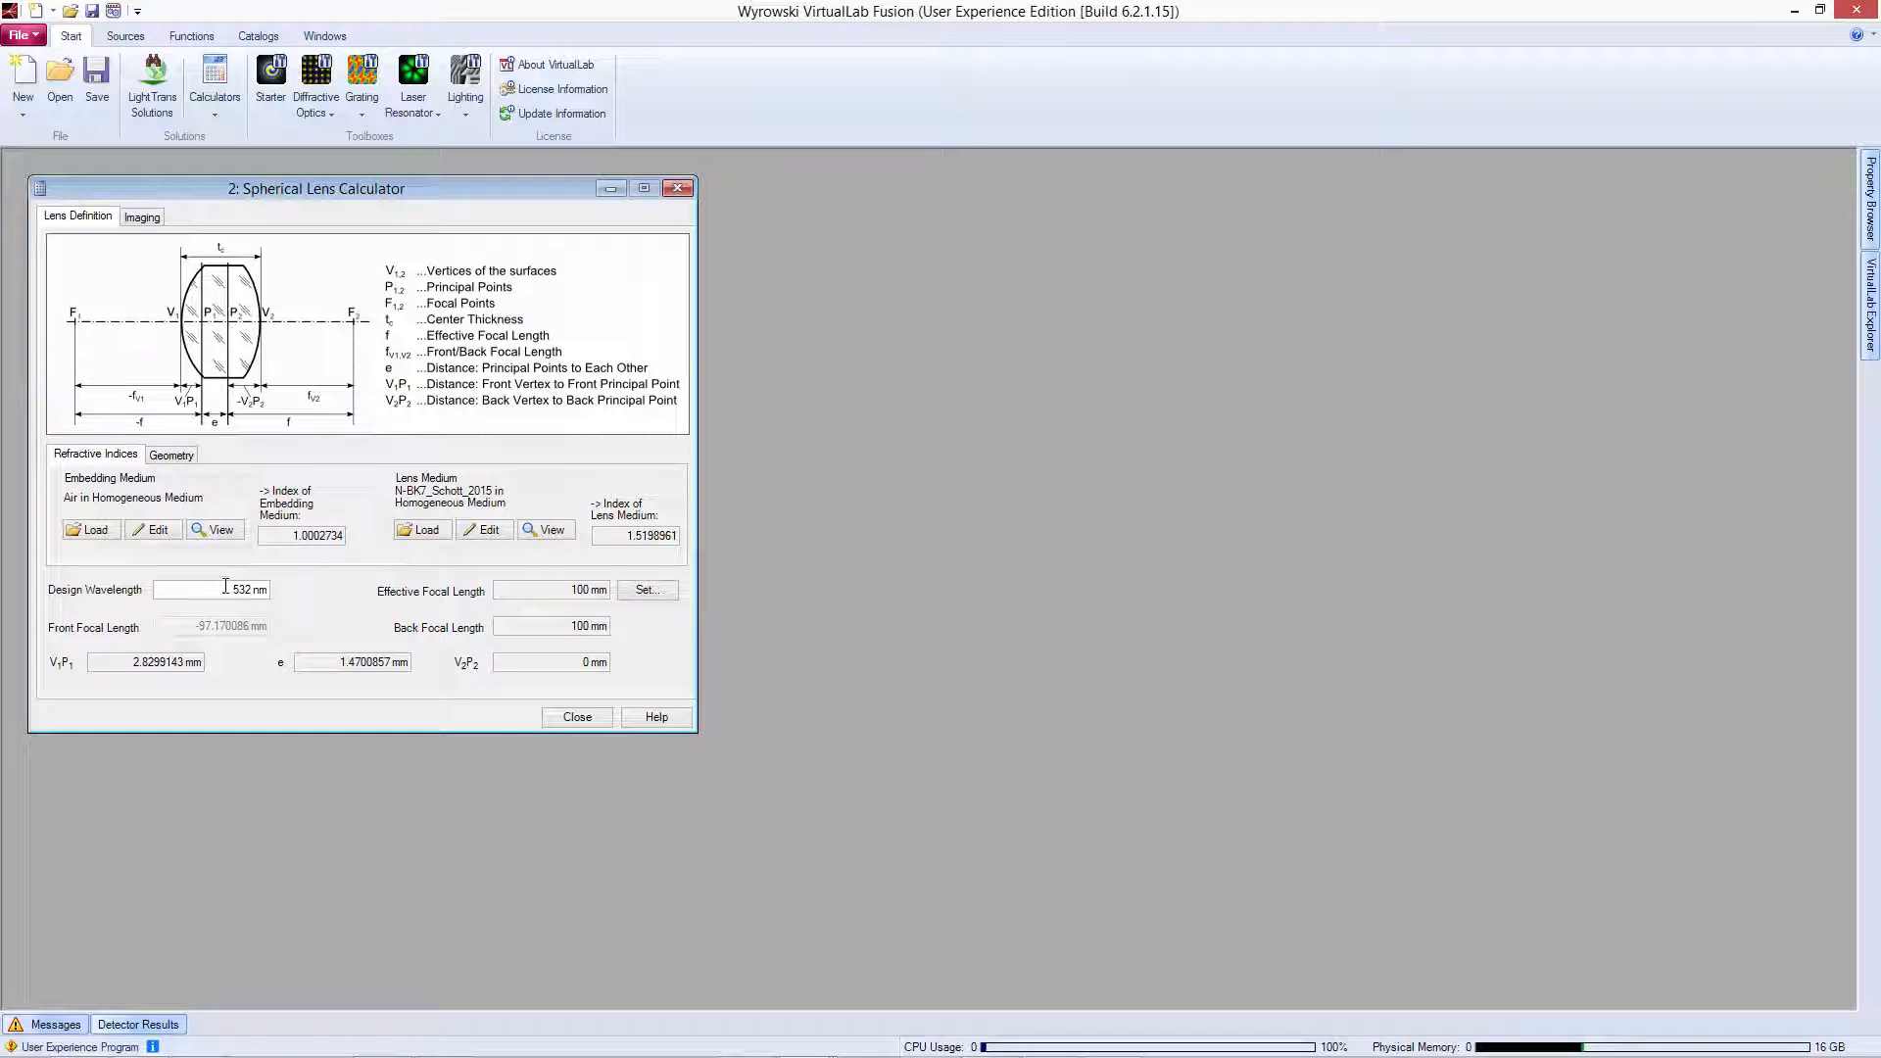
left_click_drag(230, 588, 274, 589)
type("600")
key("Return")
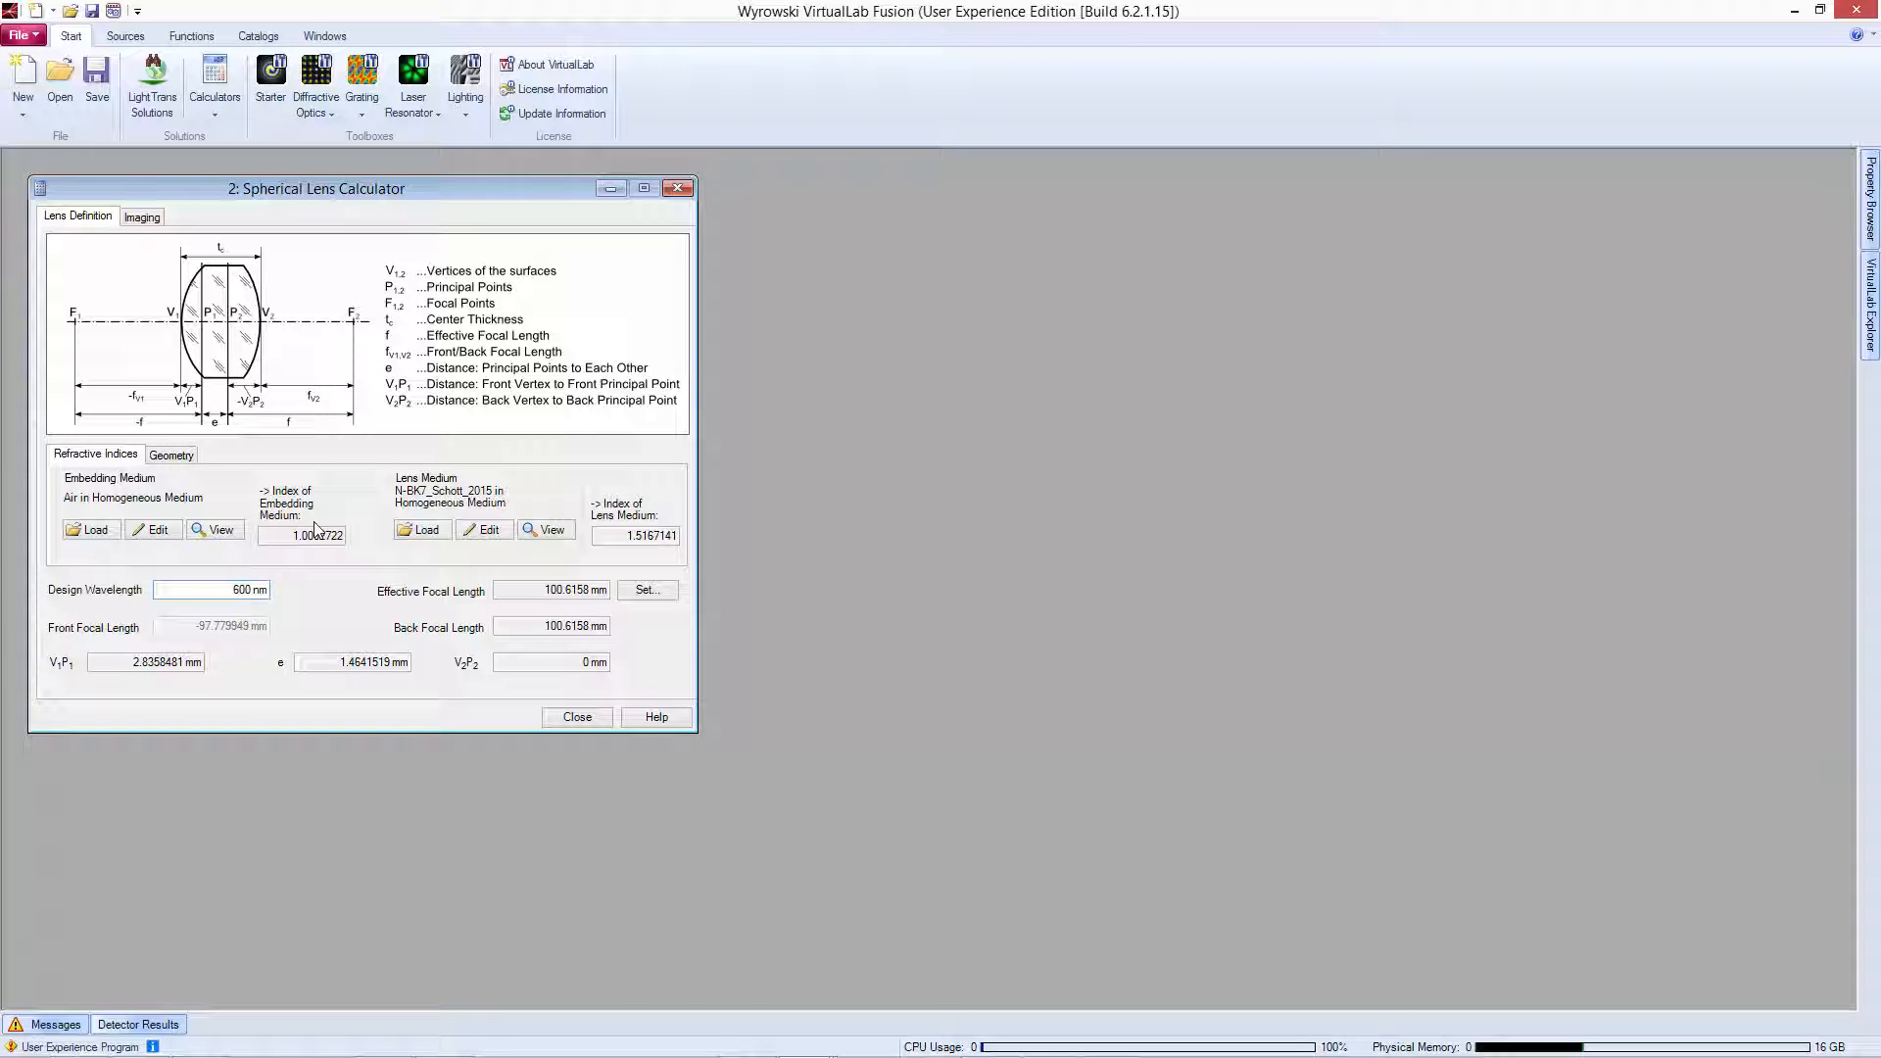